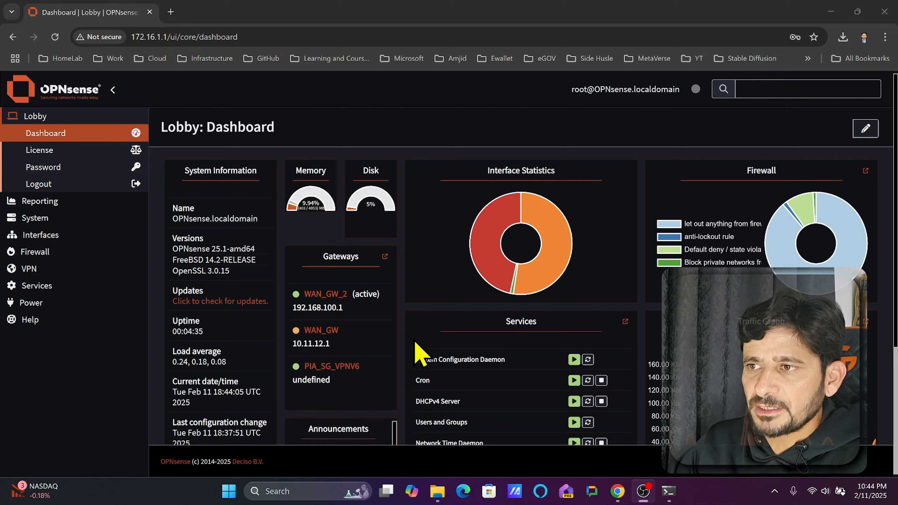
Open the system's Administration settings page
{"action": "left_click", "coordinate": [34, 217]}
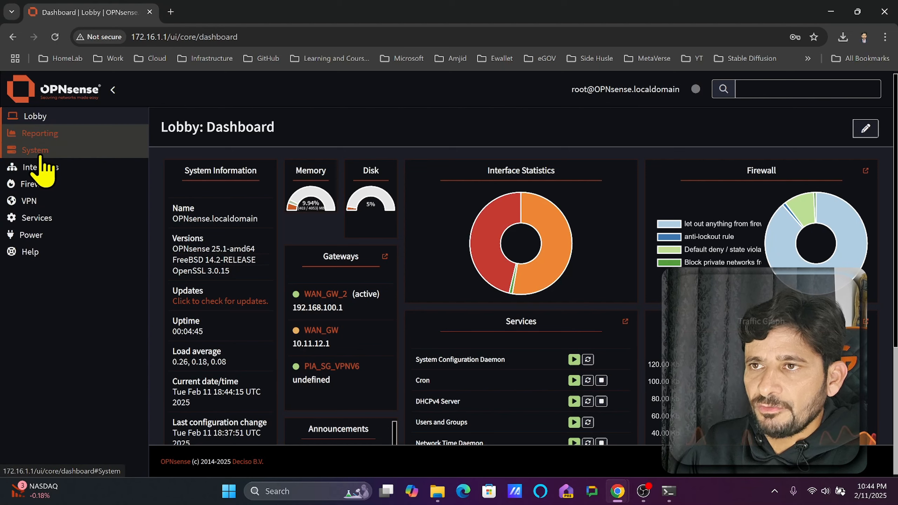
{"action": "left_click", "coordinate": [64, 151]}
{"action": "left_click", "coordinate": [63, 152]}
{"action": "left_click", "coordinate": [58, 268]}
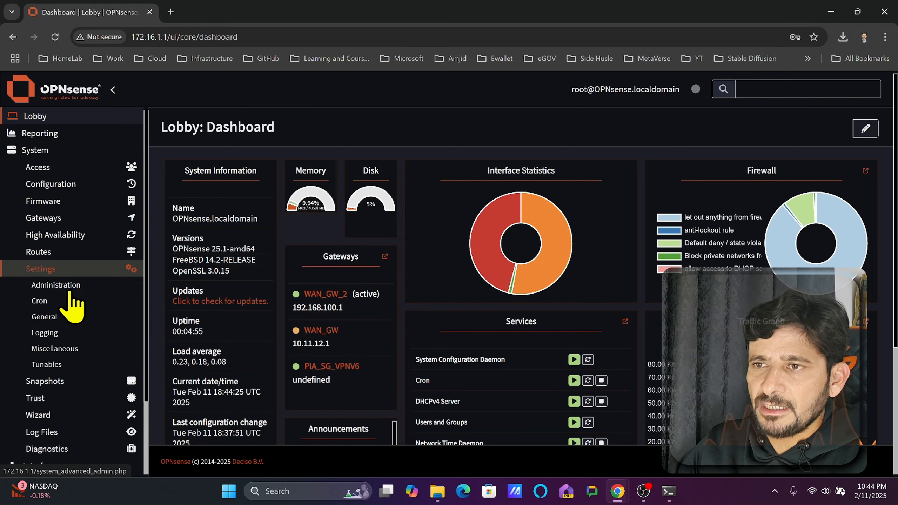
{"action": "left_click", "coordinate": [71, 293]}
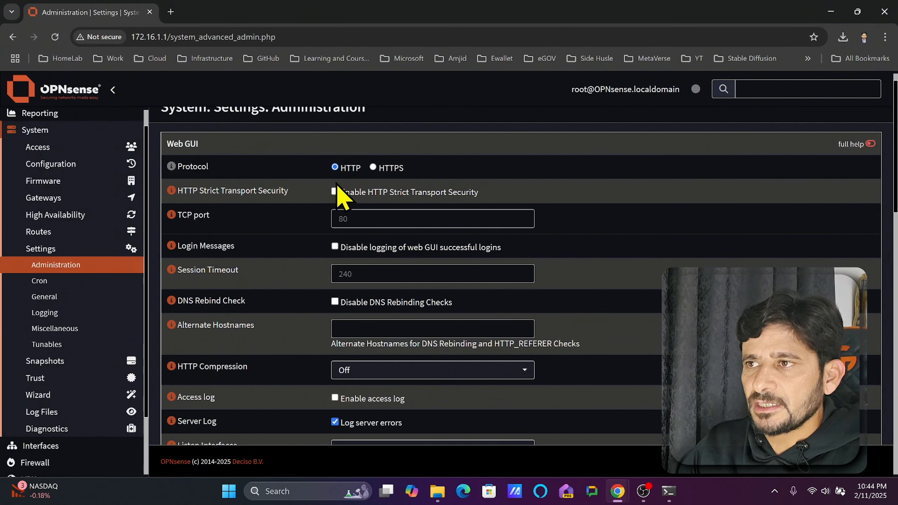
Set the web GUI's TCP port to 8080
{"action": "left_click", "coordinate": [359, 221]}
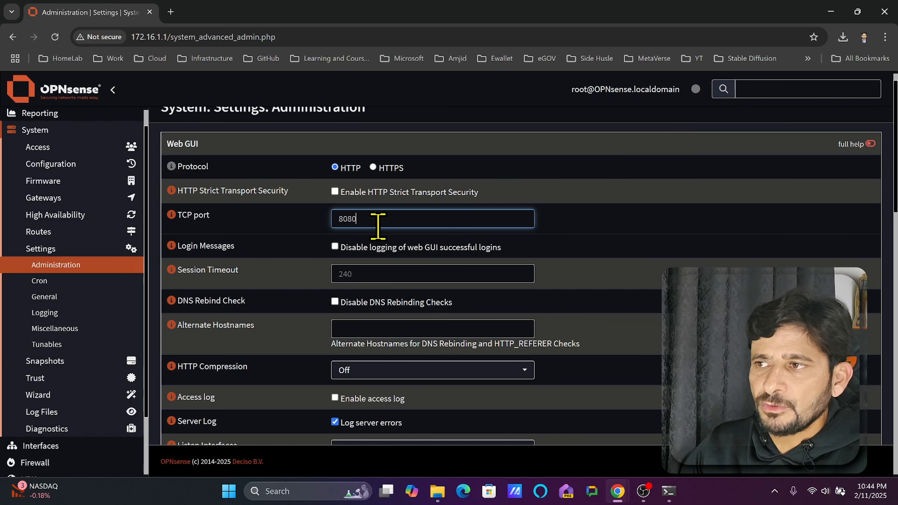
{"action": "left_click_drag", "start_coordinate": [371, 219], "coordinate": [305, 230]}
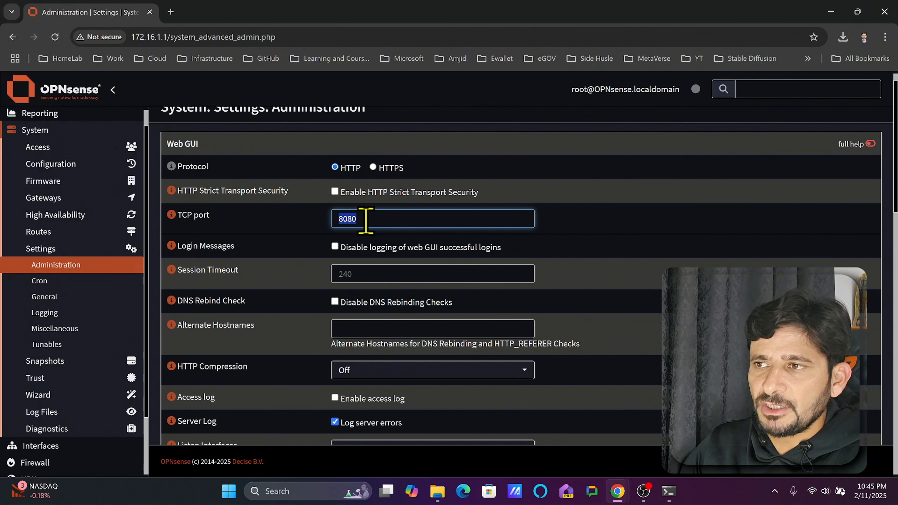
{"action": "left_click_drag", "start_coordinate": [386, 222], "coordinate": [291, 237]}
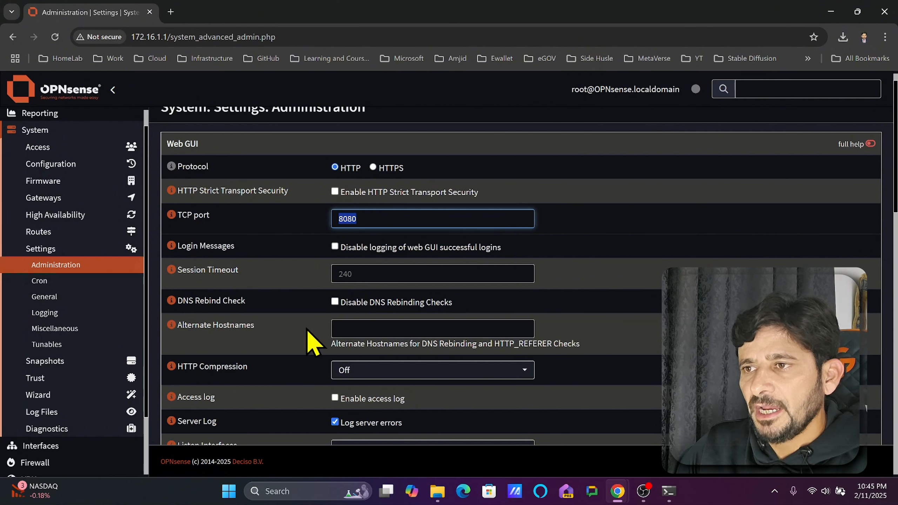
Enter opnsense.syncbricks.com as the web GUI's alternate hostname
{"action": "left_click", "coordinate": [388, 270]}
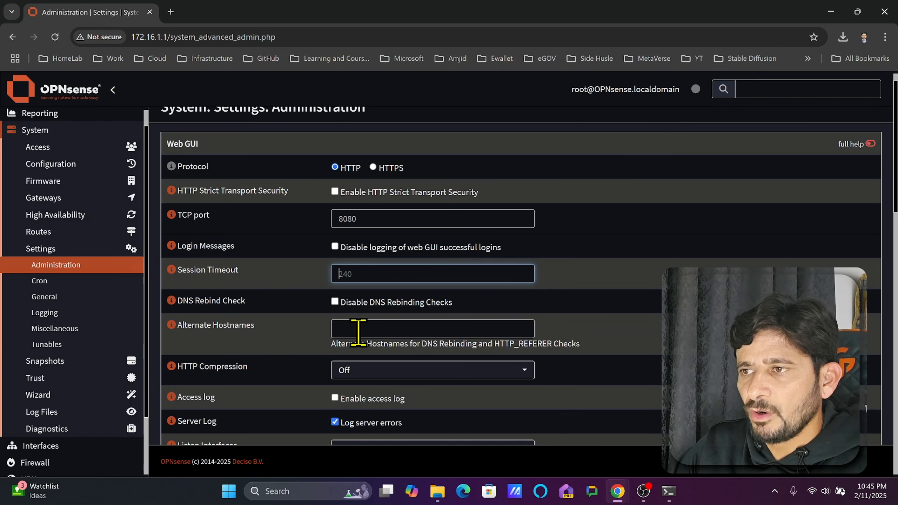
{"action": "left_click", "coordinate": [377, 333]}
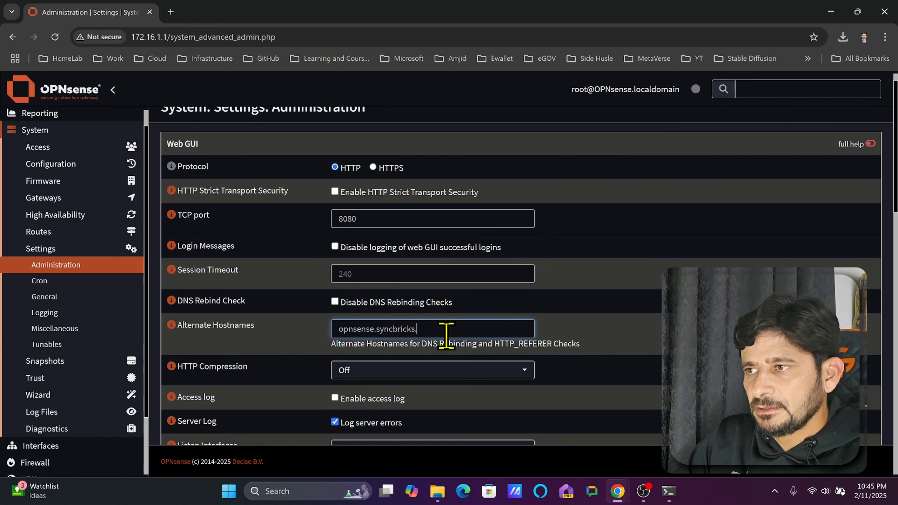
{"action": "scroll", "coordinate": [446, 336], "scroll_direction": "down", "scroll_amount": 2}
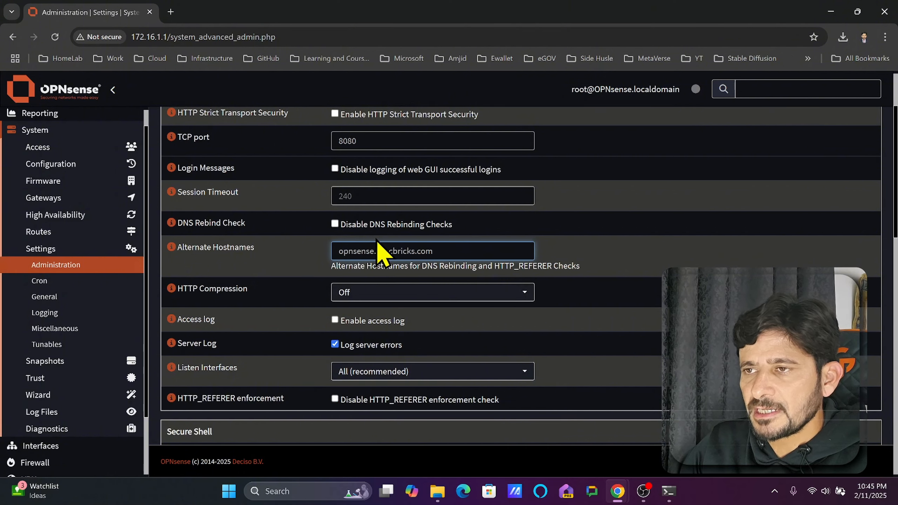
Enable the access log for the web GUI
{"action": "scroll", "coordinate": [406, 253], "scroll_direction": "down", "scroll_amount": 4}
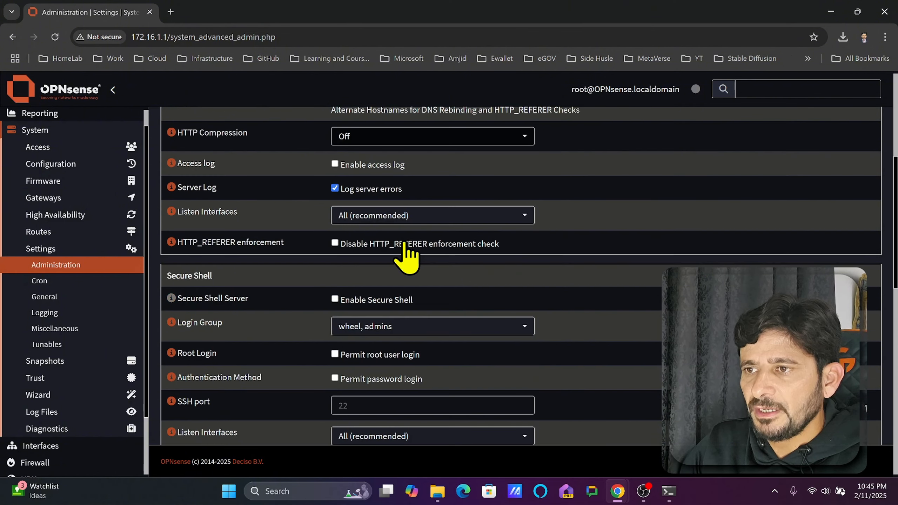
{"action": "scroll", "coordinate": [409, 253], "scroll_direction": "up", "scroll_amount": 6}
{"action": "left_click_drag", "start_coordinate": [178, 266], "coordinate": [344, 265]}
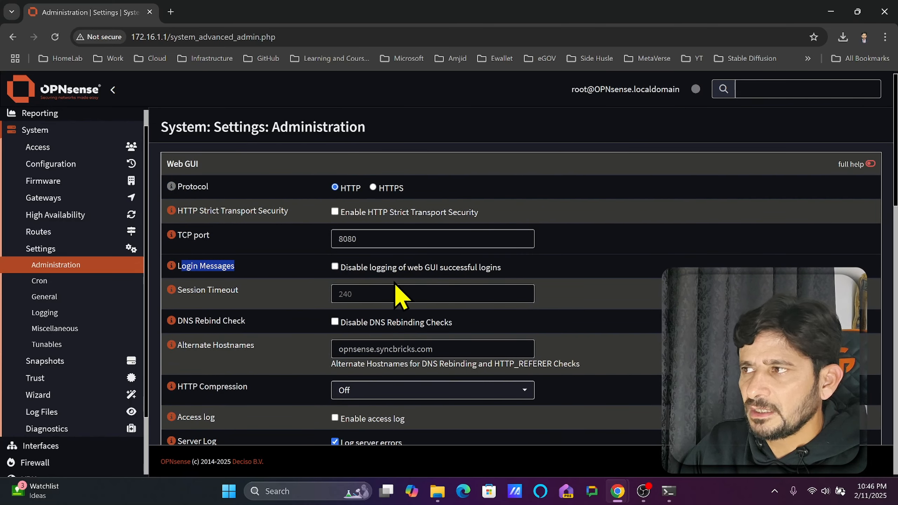
{"action": "scroll", "coordinate": [403, 294], "scroll_direction": "down", "scroll_amount": 2}
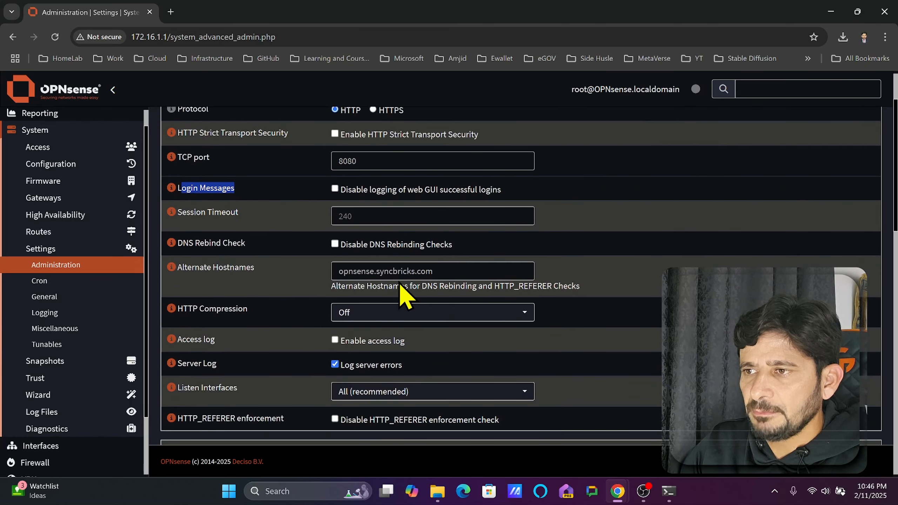
{"action": "left_click", "coordinate": [335, 340]}
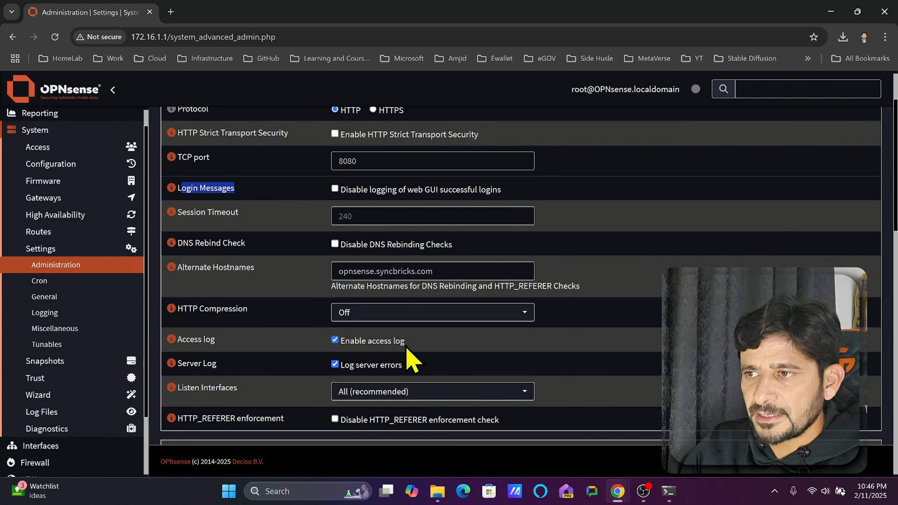
Examine which interfaces the web GUI can listen on, keeping the current selection
{"action": "scroll", "coordinate": [406, 359], "scroll_direction": "down", "scroll_amount": 4}
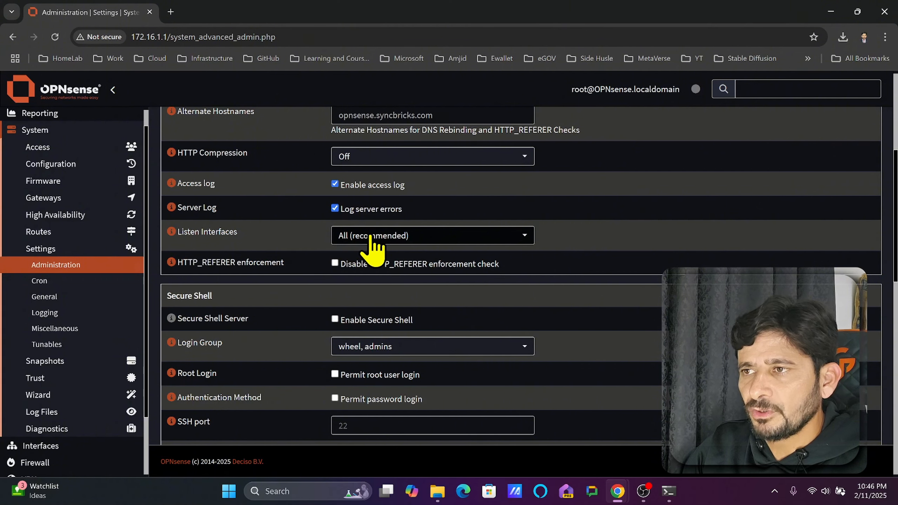
{"action": "left_click", "coordinate": [352, 238]}
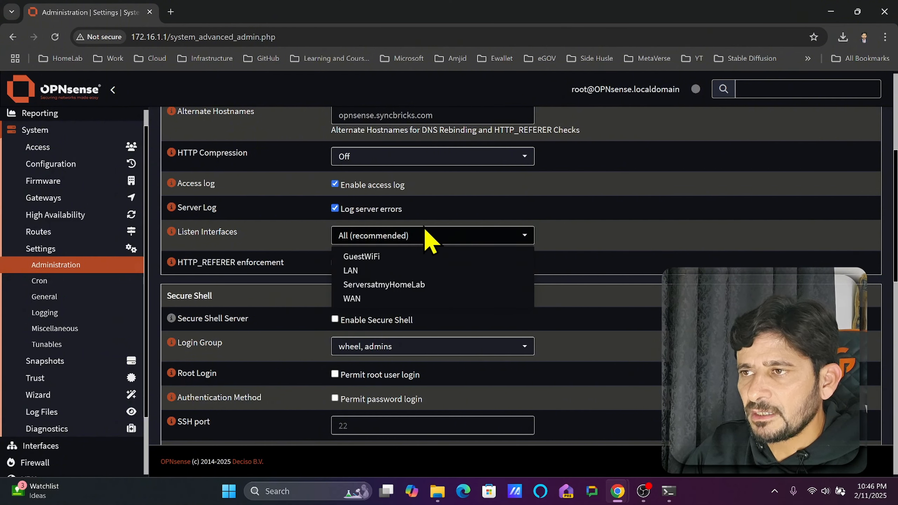
{"action": "left_click", "coordinate": [574, 251]}
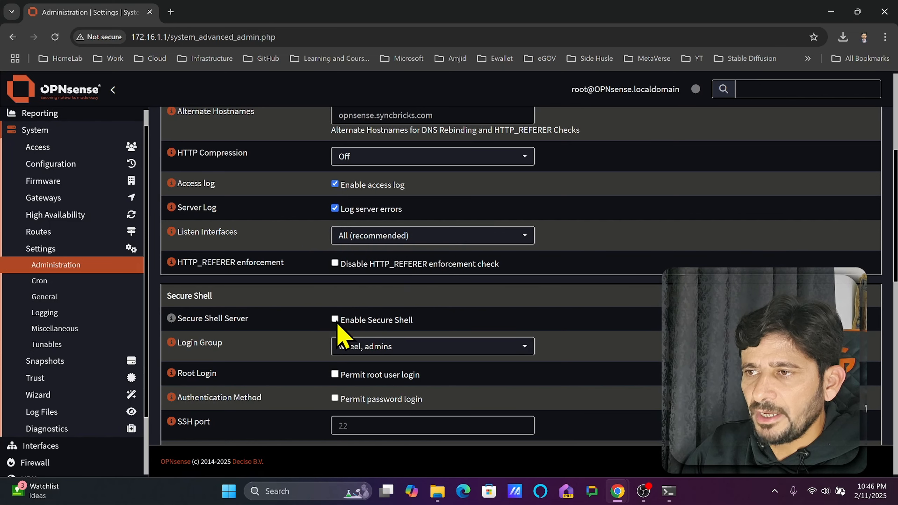
{"action": "left_click", "coordinate": [299, 491]}
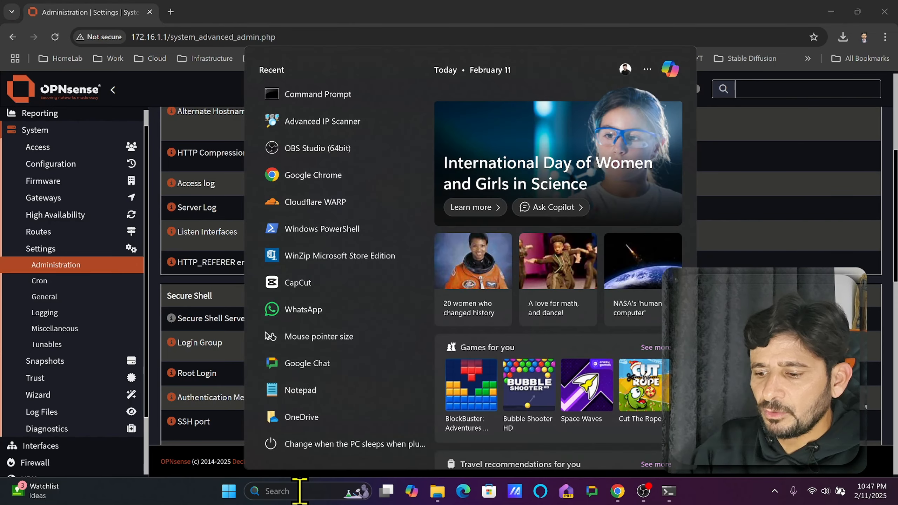
{"action": "type", "text": "cmd"}
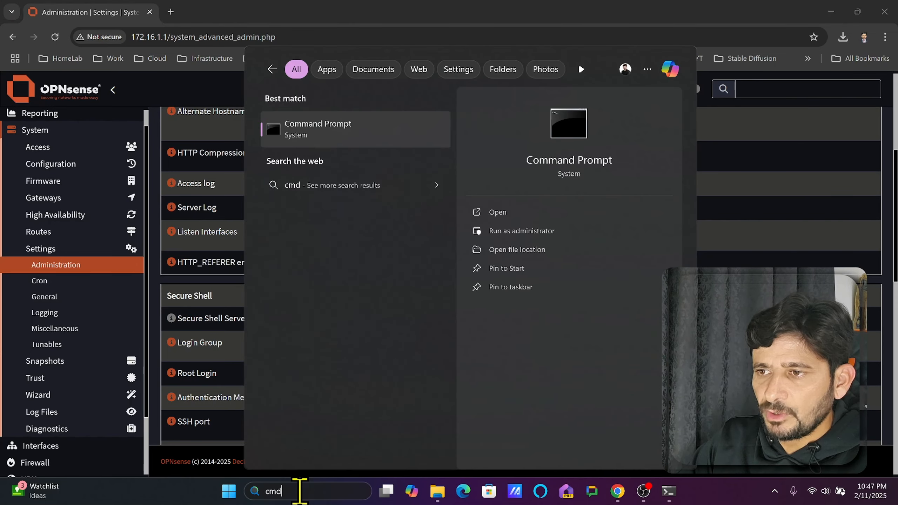
{"action": "key", "text": "Return"}
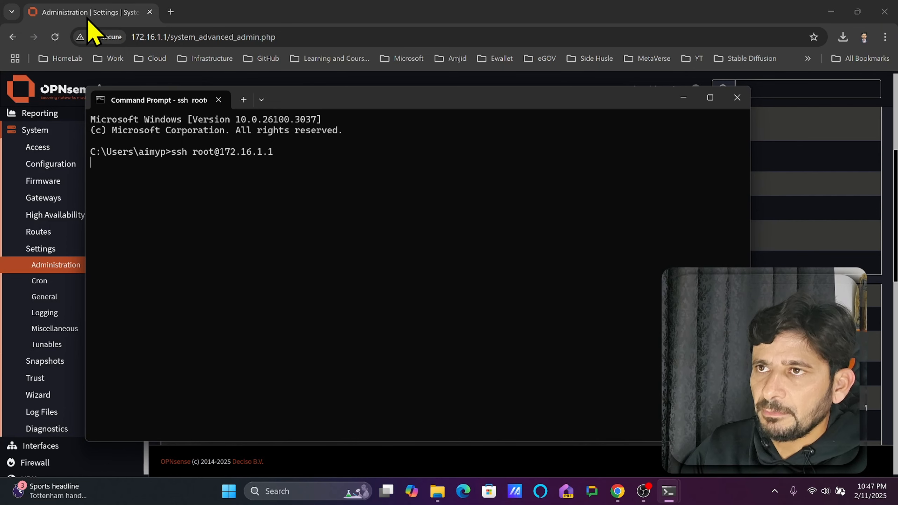
{"action": "left_click", "coordinate": [89, 29]}
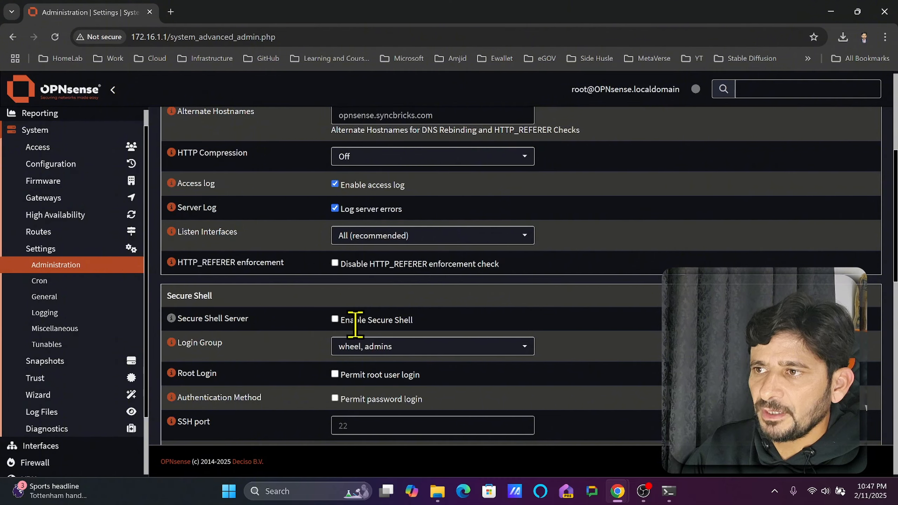
Review the Secure Shell and Console settings, including the available primary console options
{"action": "scroll", "coordinate": [371, 345], "scroll_direction": "down", "scroll_amount": 3}
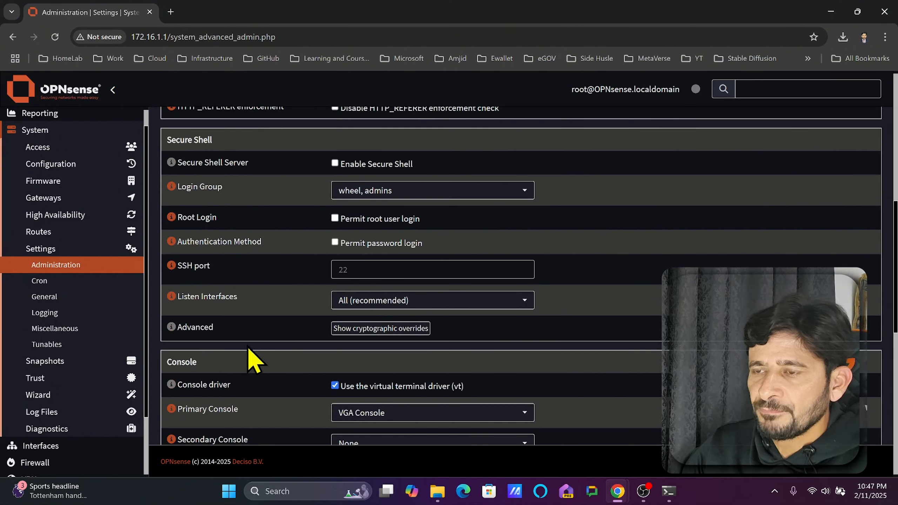
{"action": "scroll", "coordinate": [401, 412], "scroll_direction": "down", "scroll_amount": 3}
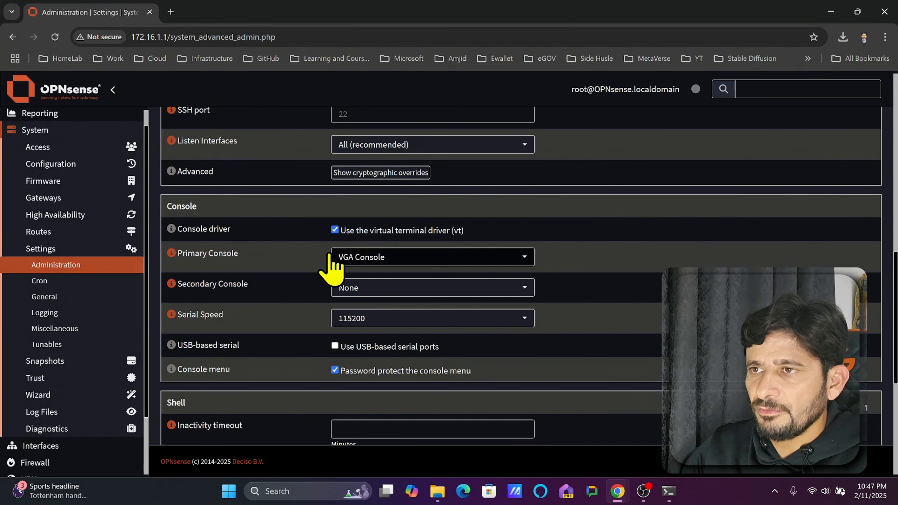
{"action": "left_click", "coordinate": [367, 257]}
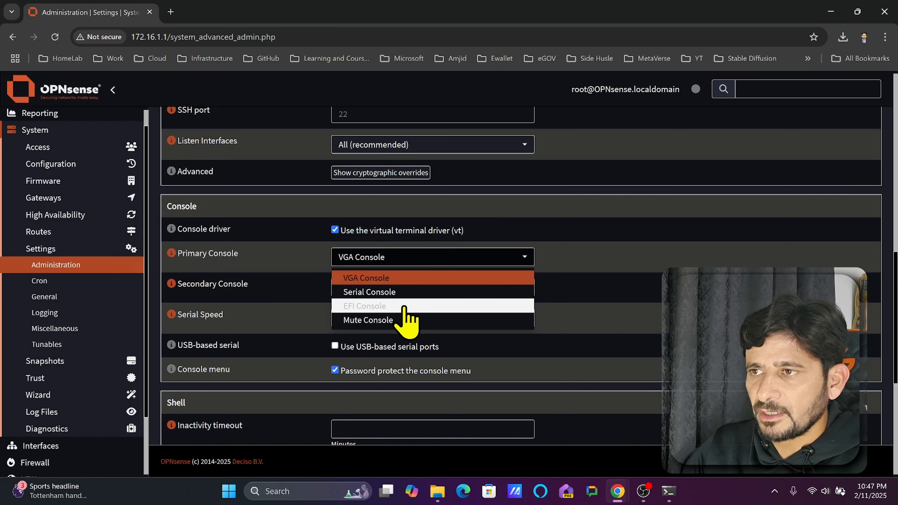
{"action": "left_click", "coordinate": [302, 225]}
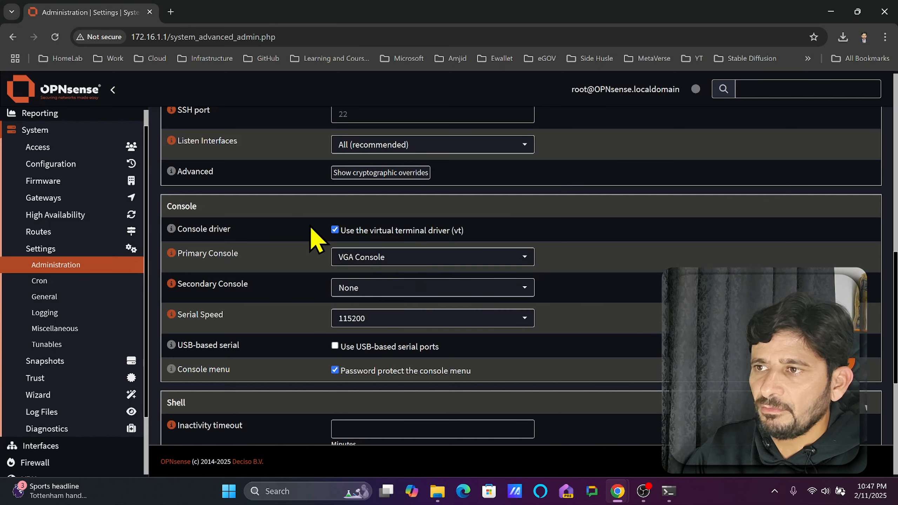
{"action": "left_click", "coordinate": [389, 261]}
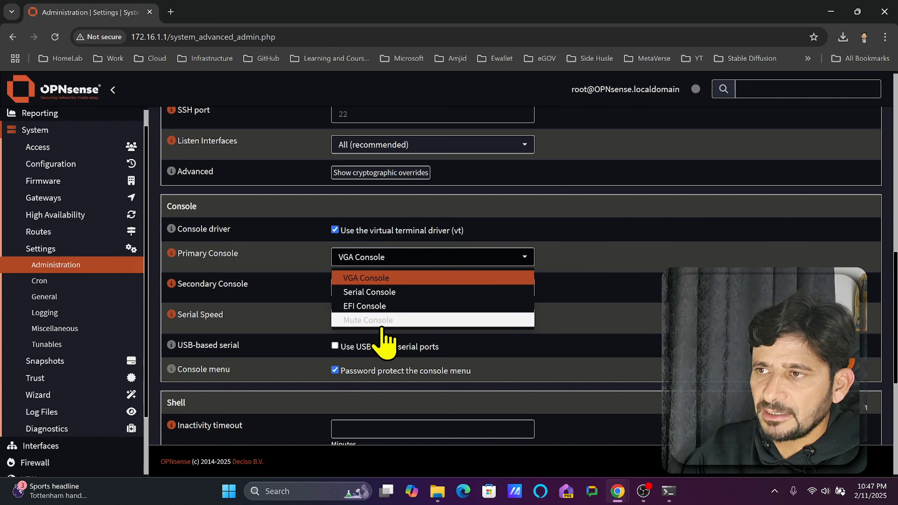
{"action": "left_click", "coordinate": [298, 229]}
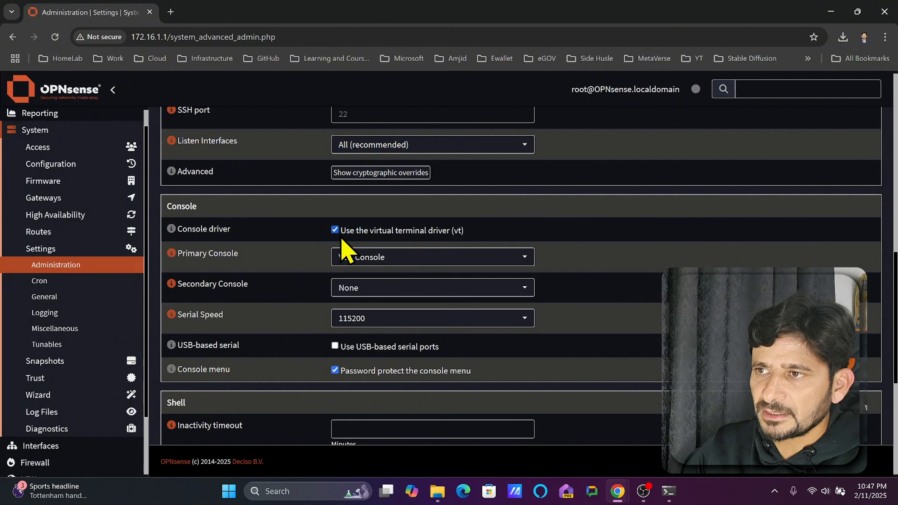
Try Local Database as the authentication server and clear the selection again
{"action": "scroll", "coordinate": [352, 189], "scroll_direction": "down", "scroll_amount": 4}
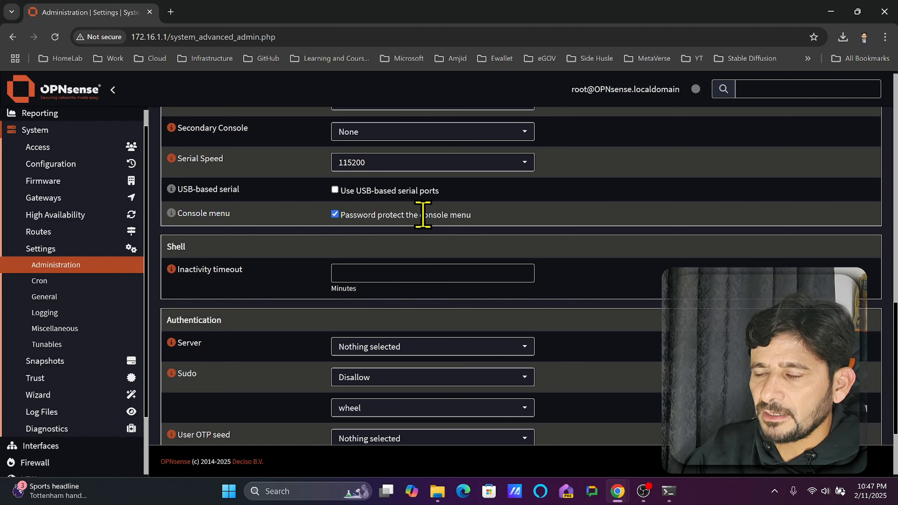
{"action": "scroll", "coordinate": [374, 209], "scroll_direction": "down", "scroll_amount": 2}
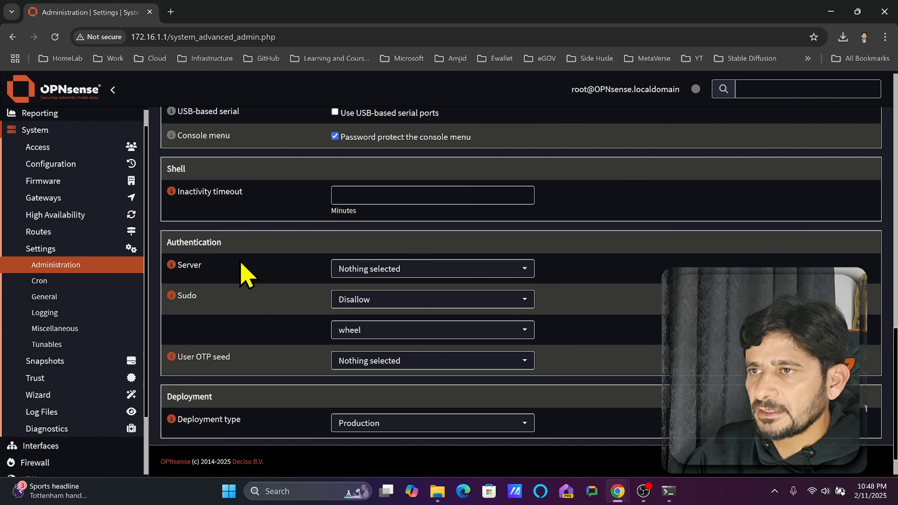
{"action": "left_click", "coordinate": [351, 270]}
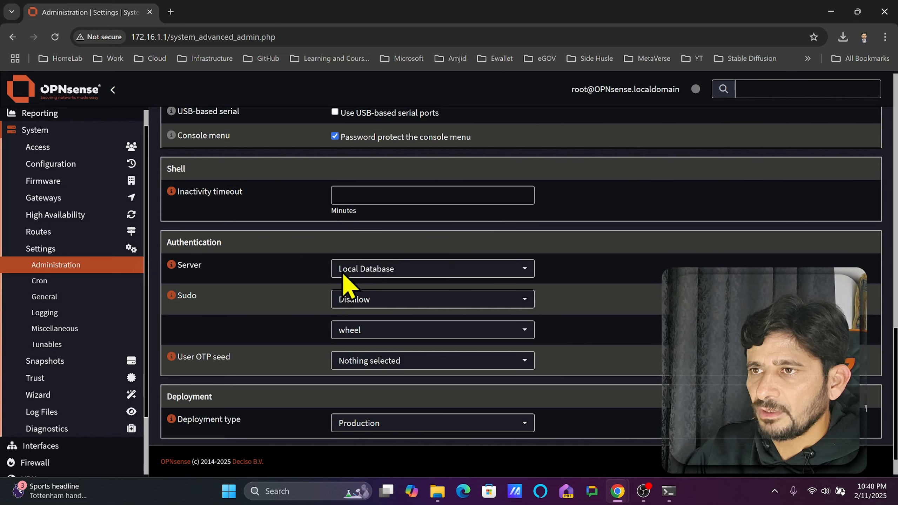
{"action": "left_click", "coordinate": [407, 270]}
{"action": "left_click", "coordinate": [449, 290]}
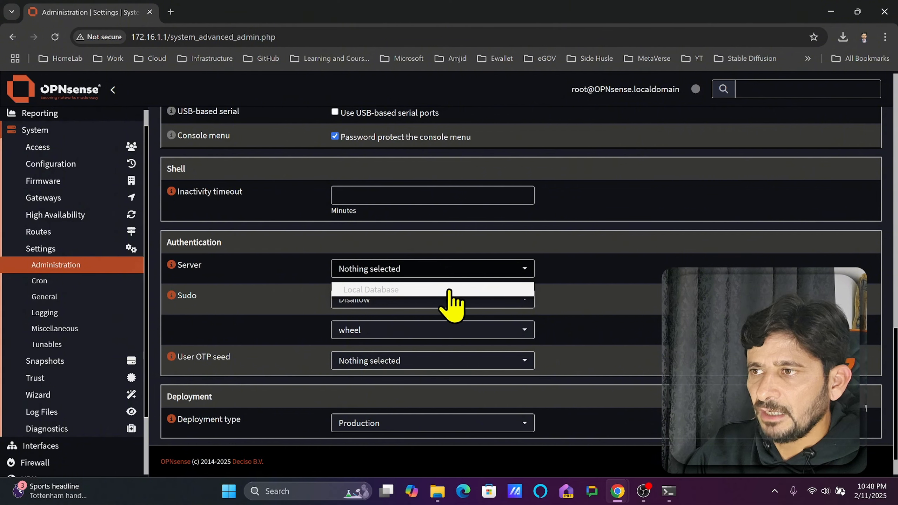
{"action": "left_click", "coordinate": [236, 311]}
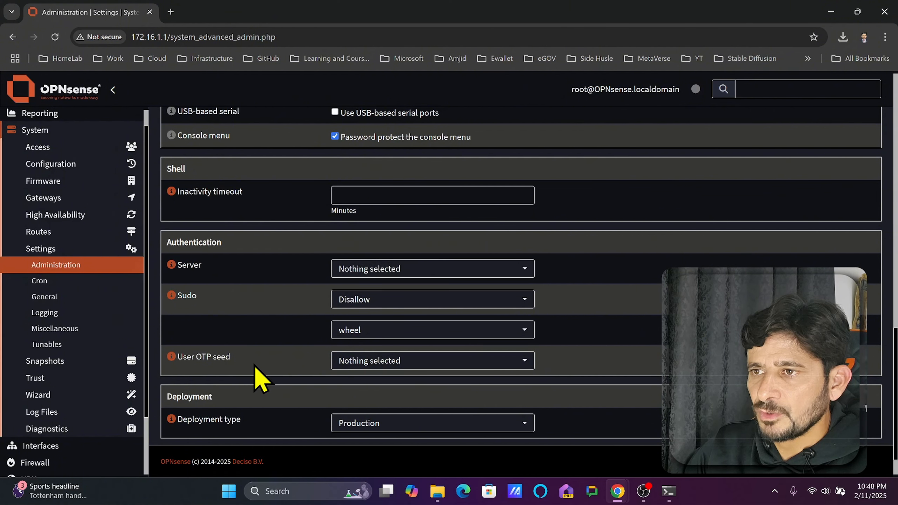
Save the administration settings and open the web GUI at its new address, 172.16.1.1:8080
{"action": "scroll", "coordinate": [354, 318], "scroll_direction": "up", "scroll_amount": 3}
{"action": "scroll", "coordinate": [381, 269], "scroll_direction": "down", "scroll_amount": 4}
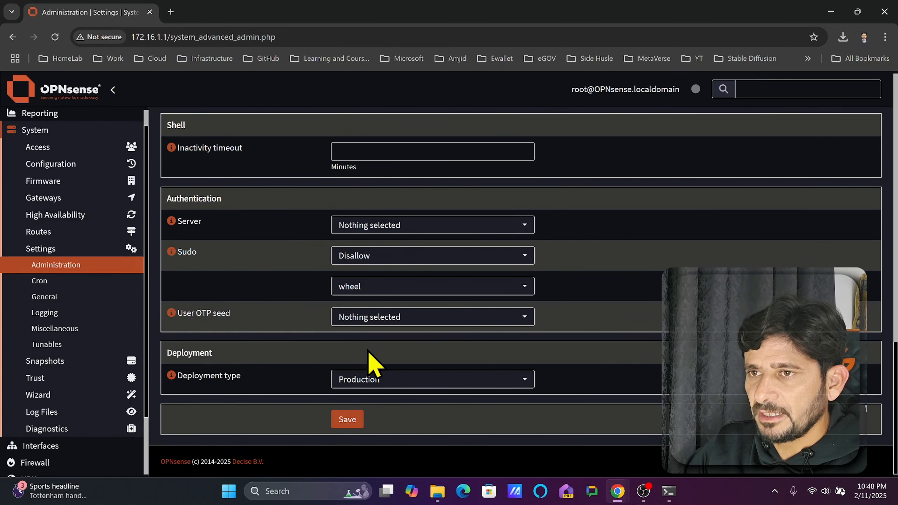
{"action": "scroll", "coordinate": [374, 256], "scroll_direction": "up", "scroll_amount": 15}
{"action": "scroll", "coordinate": [378, 319], "scroll_direction": "down", "scroll_amount": 8}
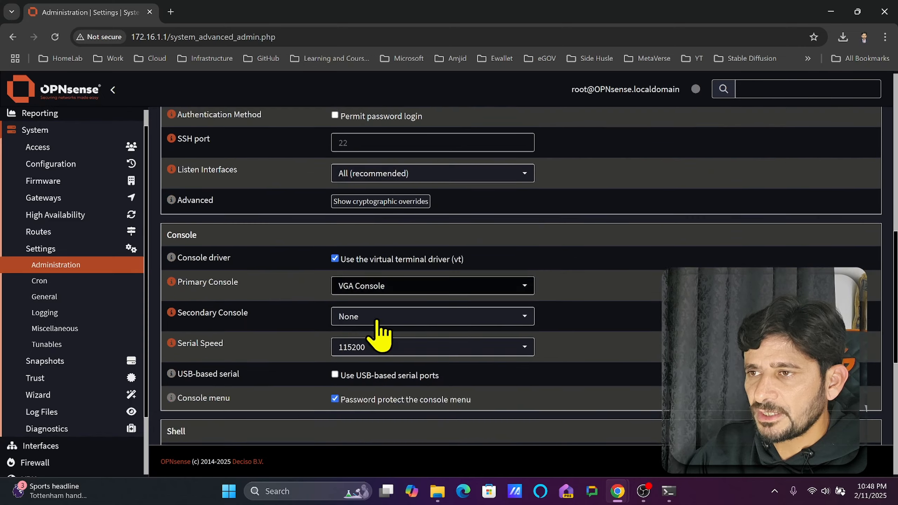
{"action": "scroll", "coordinate": [380, 340], "scroll_direction": "down", "scroll_amount": 7}
{"action": "left_click", "coordinate": [348, 421]}
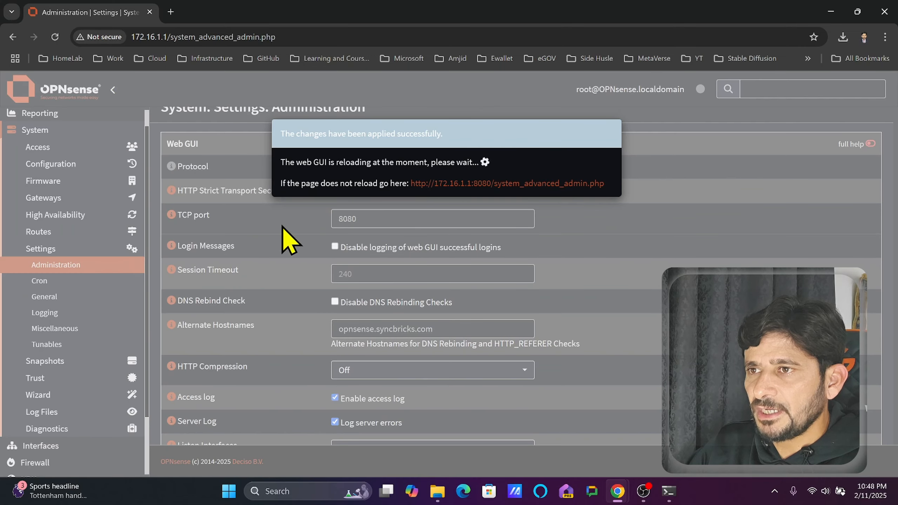
{"action": "left_click", "coordinate": [444, 184]}
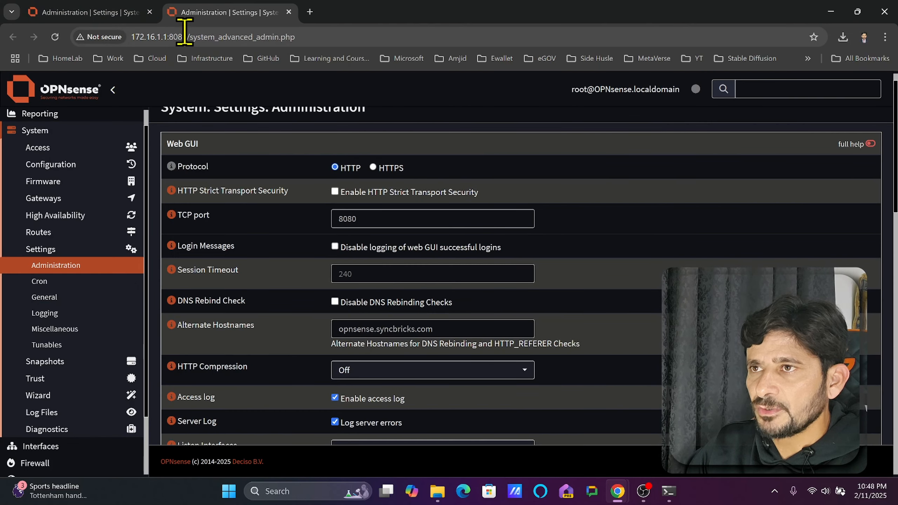
Close the duplicate Administration browser tab and review the saved Web GUI and Secure Shell settings
{"action": "left_click", "coordinate": [149, 12]}
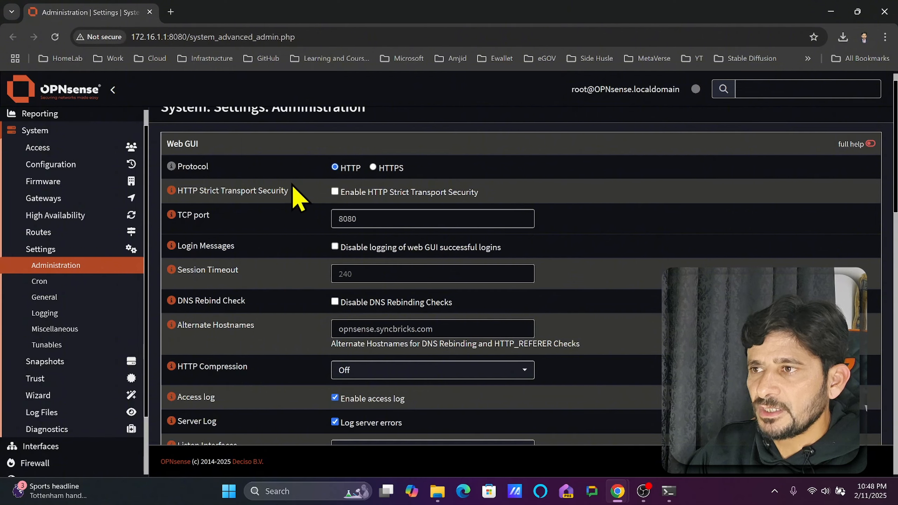
{"action": "scroll", "coordinate": [402, 220], "scroll_direction": "down", "scroll_amount": 10}
{"action": "scroll", "coordinate": [403, 218], "scroll_direction": "up", "scroll_amount": 4}
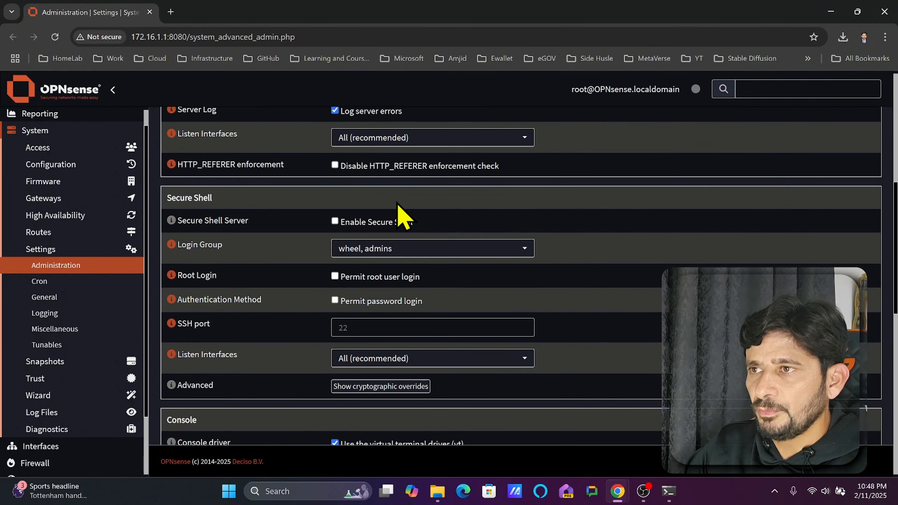
{"action": "scroll", "coordinate": [391, 224], "scroll_direction": "up", "scroll_amount": 5}
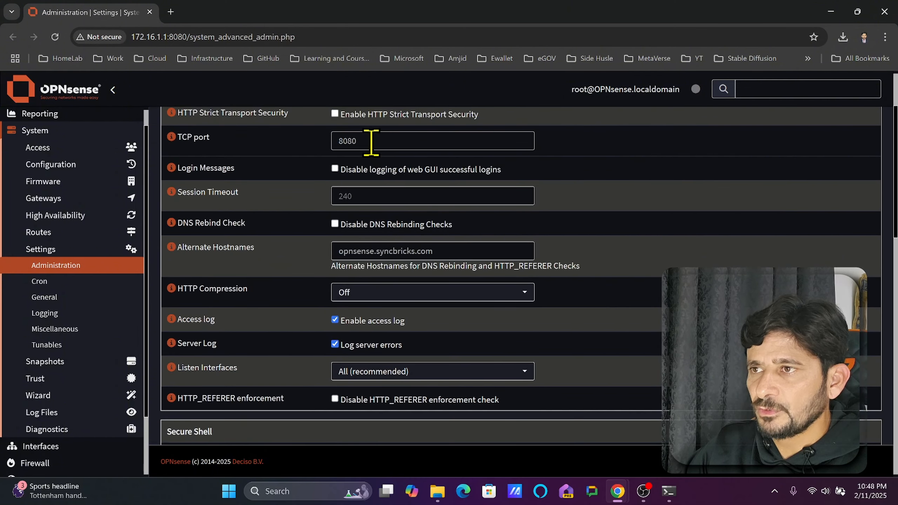
{"action": "scroll", "coordinate": [363, 146], "scroll_direction": "up", "scroll_amount": 3}
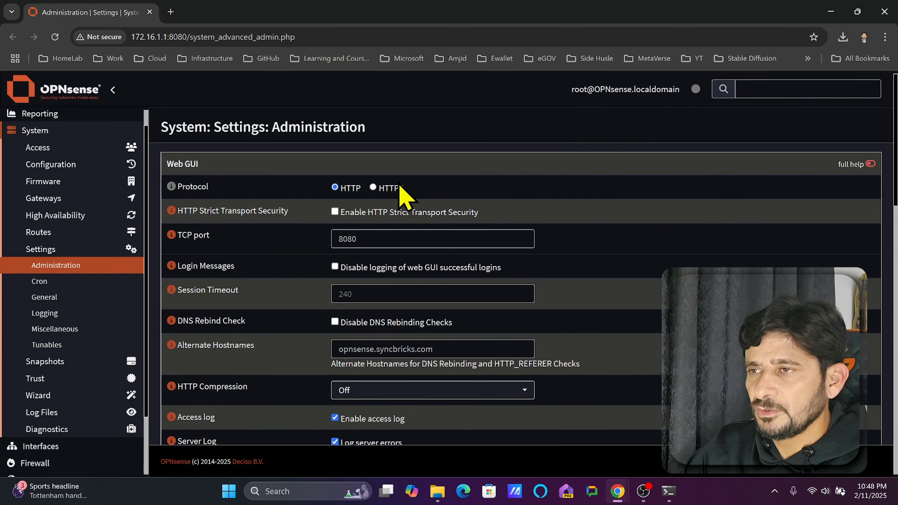
Try HTTPS as the web GUI protocol, check the SSL certificate choices, and reload the Administration settings without saving
{"action": "left_click", "coordinate": [373, 187]}
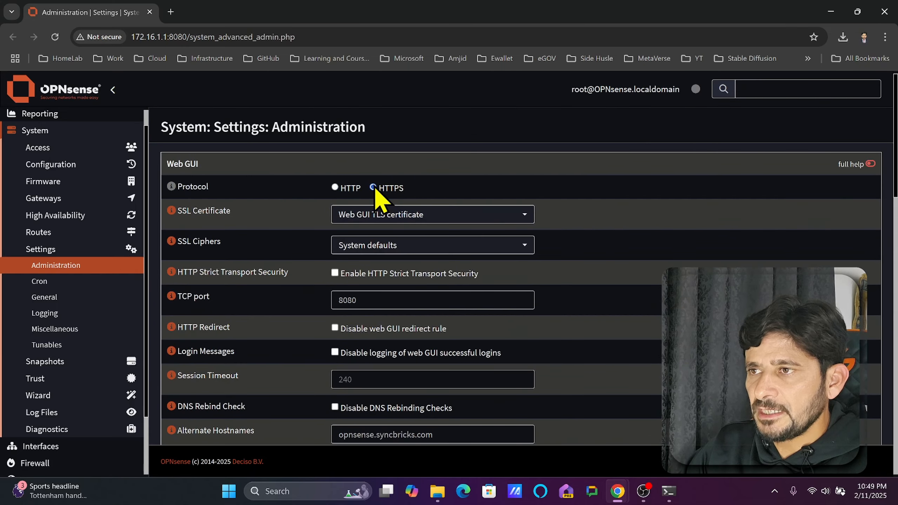
{"action": "left_click", "coordinate": [426, 217]}
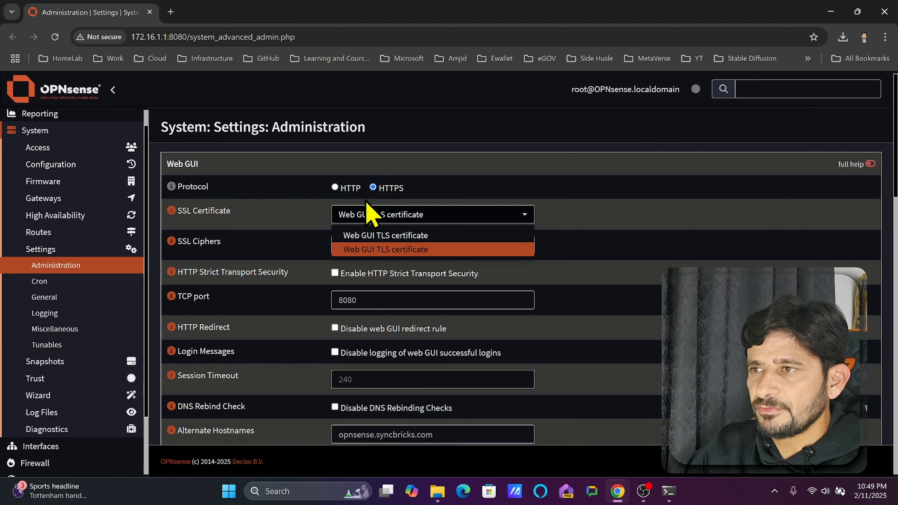
{"action": "left_click", "coordinate": [69, 265]}
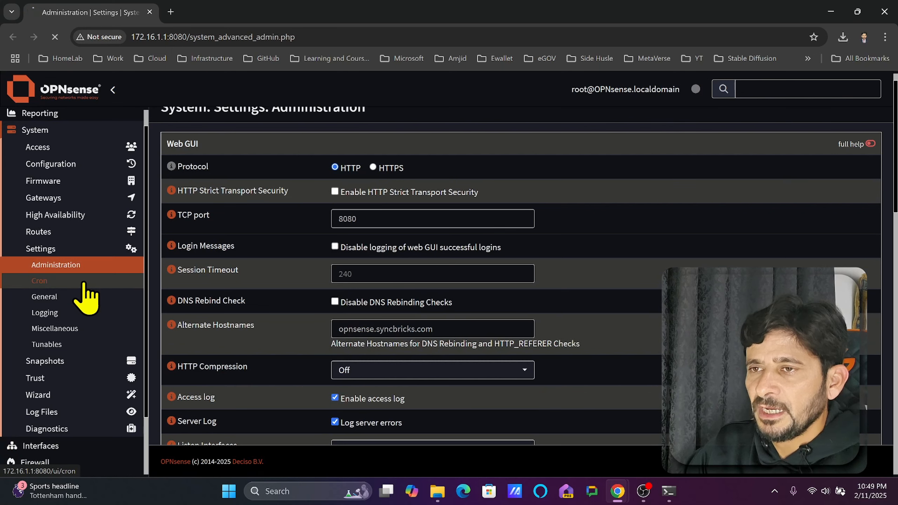
Add a cron job running Automatic firmware update with days of the week 1 and the description "Update OPNSense"
{"action": "left_click", "coordinate": [84, 281]}
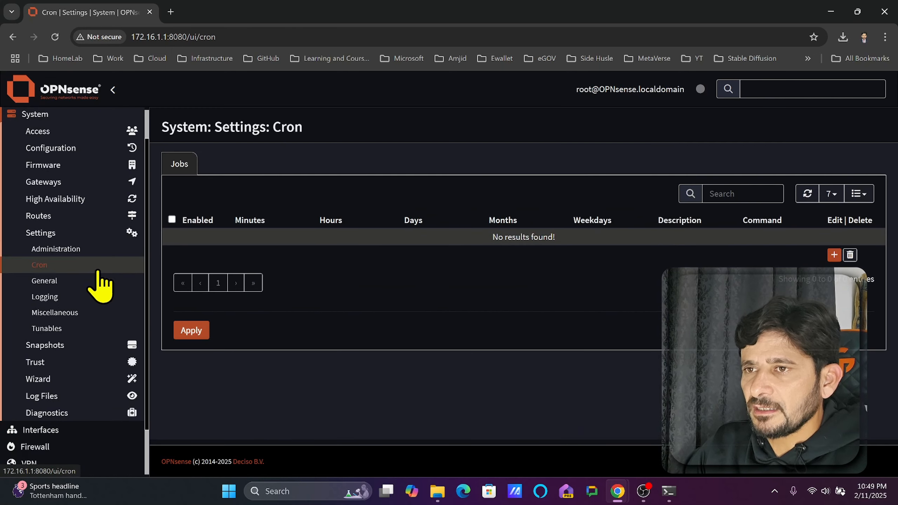
{"action": "left_click", "coordinate": [95, 282]}
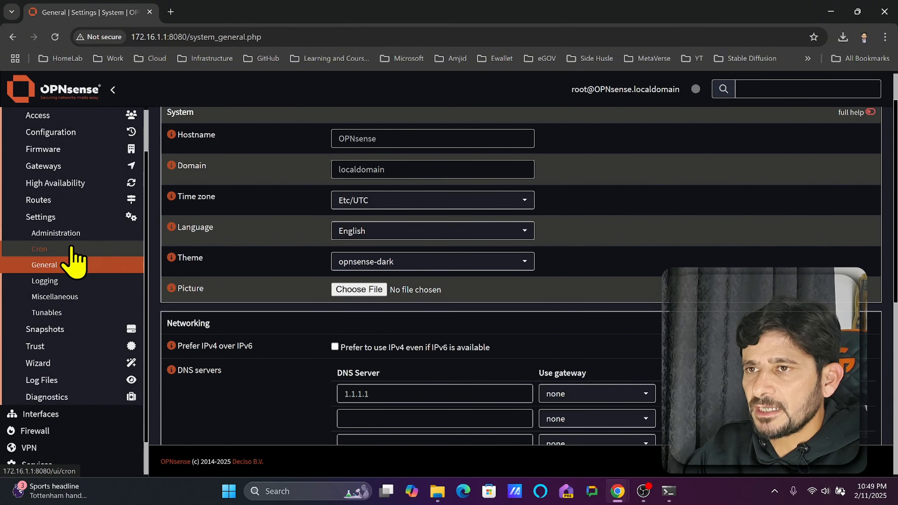
{"action": "left_click", "coordinate": [71, 250]}
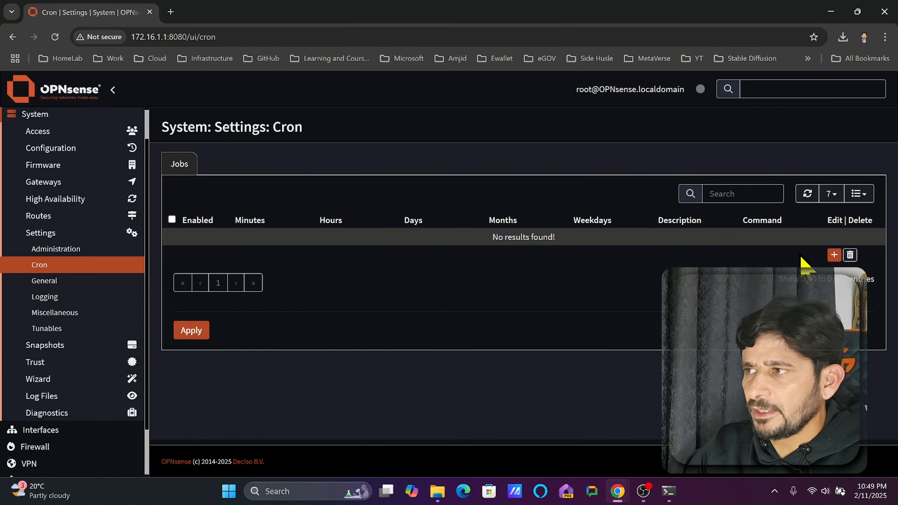
{"action": "left_click", "coordinate": [833, 255]}
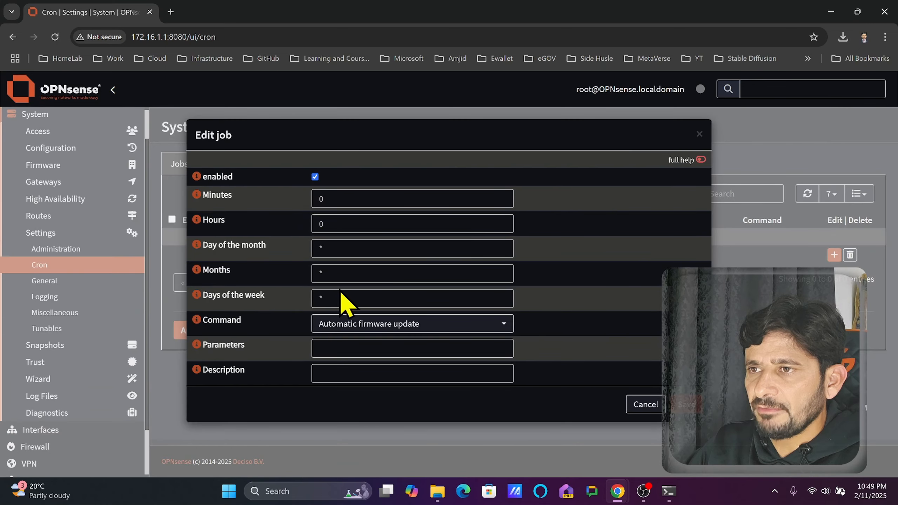
{"action": "left_click", "coordinate": [351, 297]}
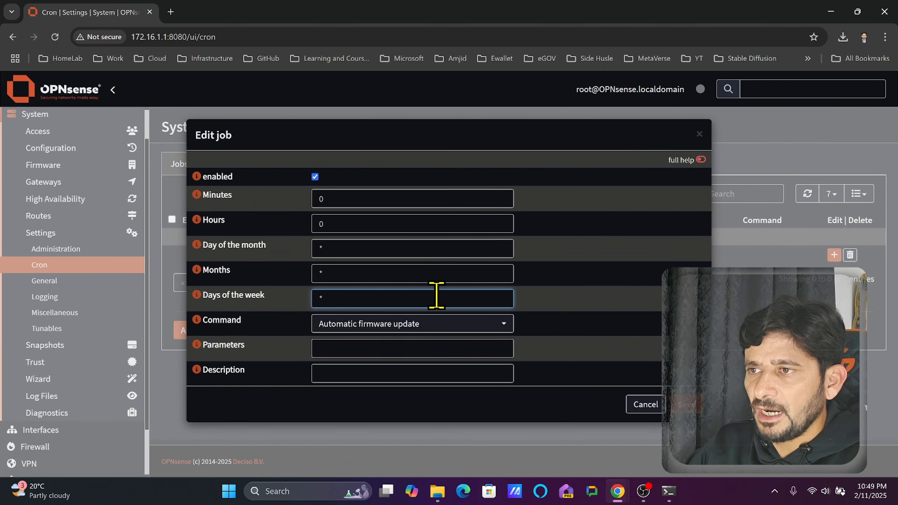
{"action": "left_click_drag", "start_coordinate": [430, 296], "coordinate": [288, 294]}
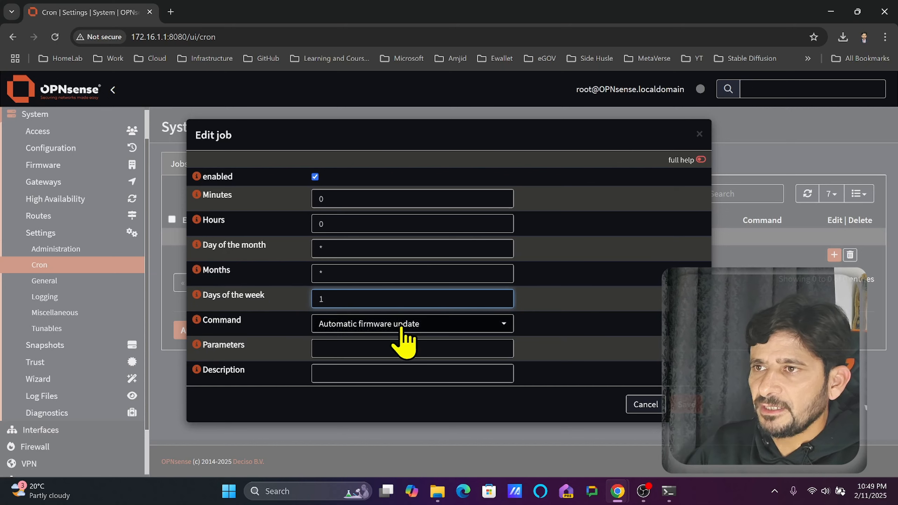
{"action": "left_click", "coordinate": [400, 328]}
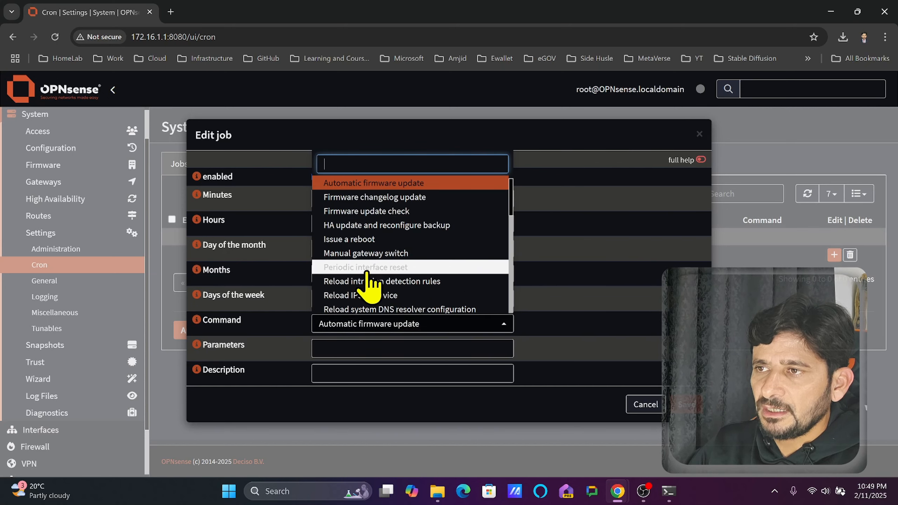
{"action": "left_click", "coordinate": [402, 322]}
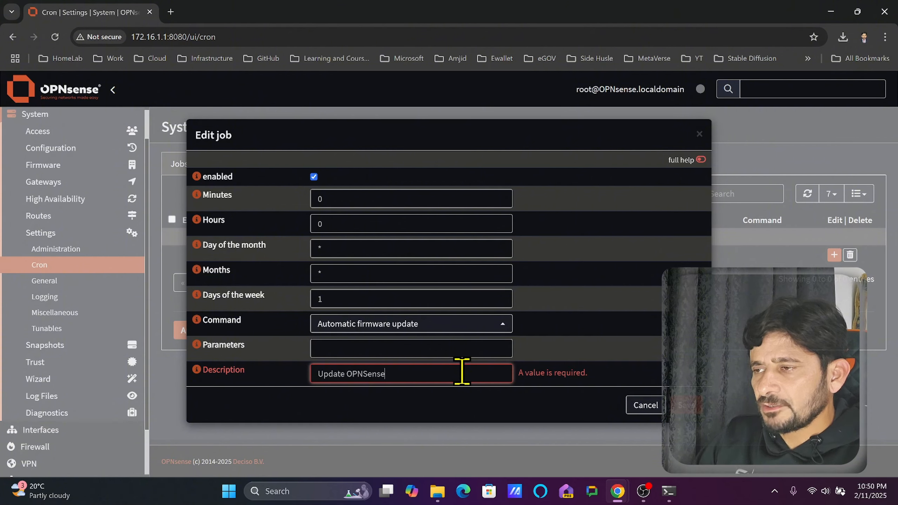
{"action": "left_click", "coordinate": [686, 405]}
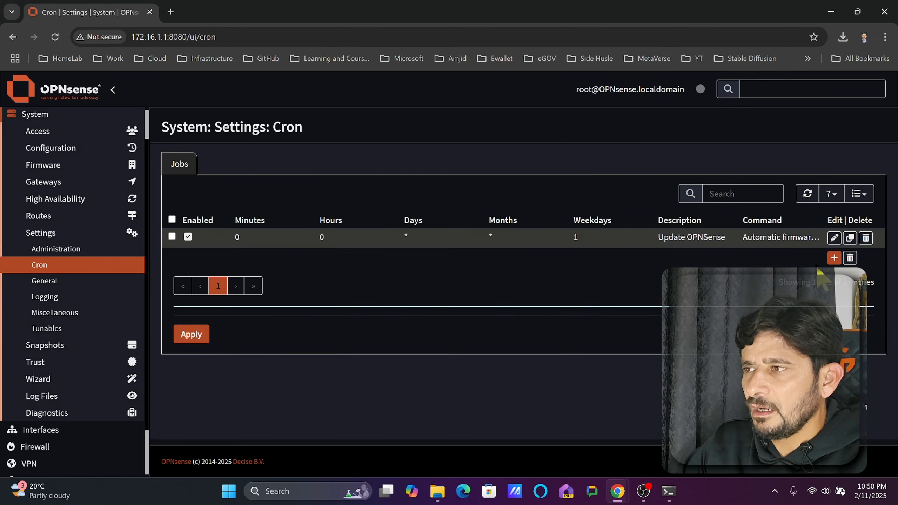
Add a cron job with the command Issue a reboot, hours 3 and description "Reboot OPNSense", and apply the cron changes
{"action": "left_click", "coordinate": [834, 258]}
{"action": "left_click", "coordinate": [421, 325]}
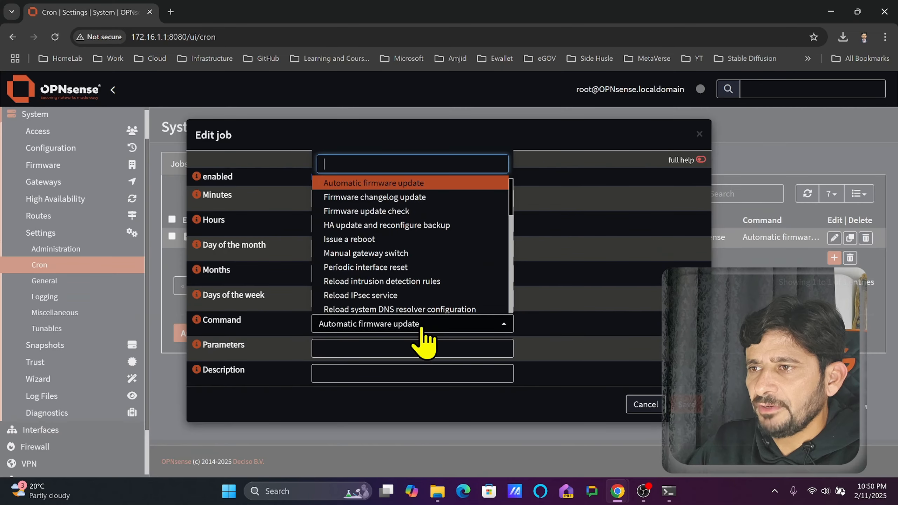
{"action": "left_click", "coordinate": [409, 244]}
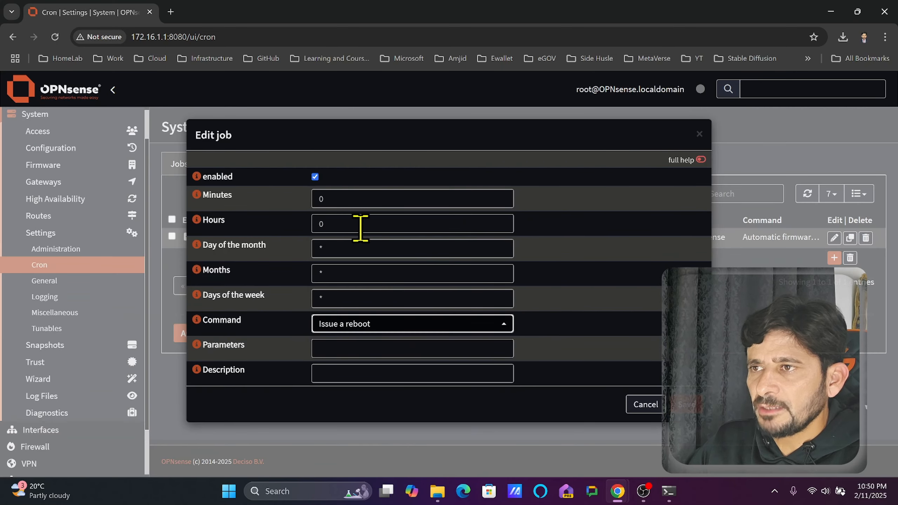
{"action": "left_click", "coordinate": [335, 196]}
{"action": "left_click", "coordinate": [338, 221]}
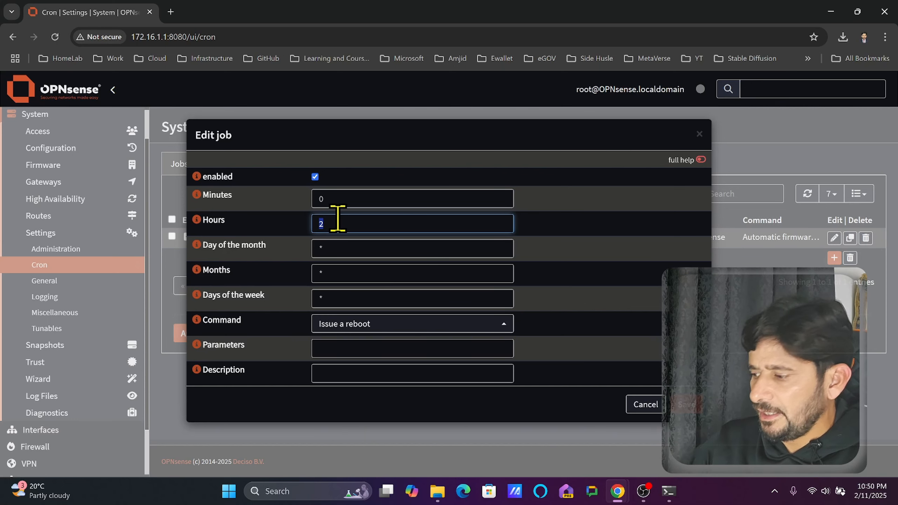
{"action": "type", "text": "3"}
{"action": "left_click", "coordinate": [491, 375]}
{"action": "type", "text": "Rweb"}
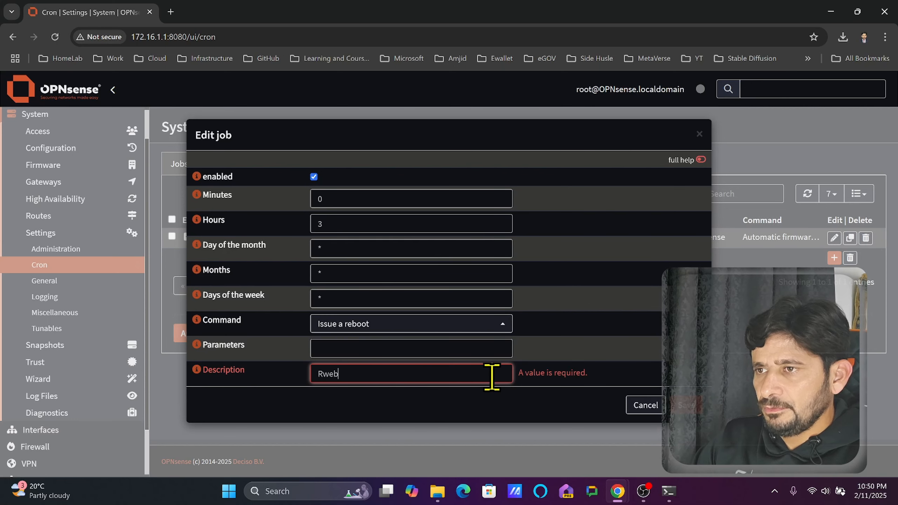
{"action": "left_click", "coordinate": [689, 405]}
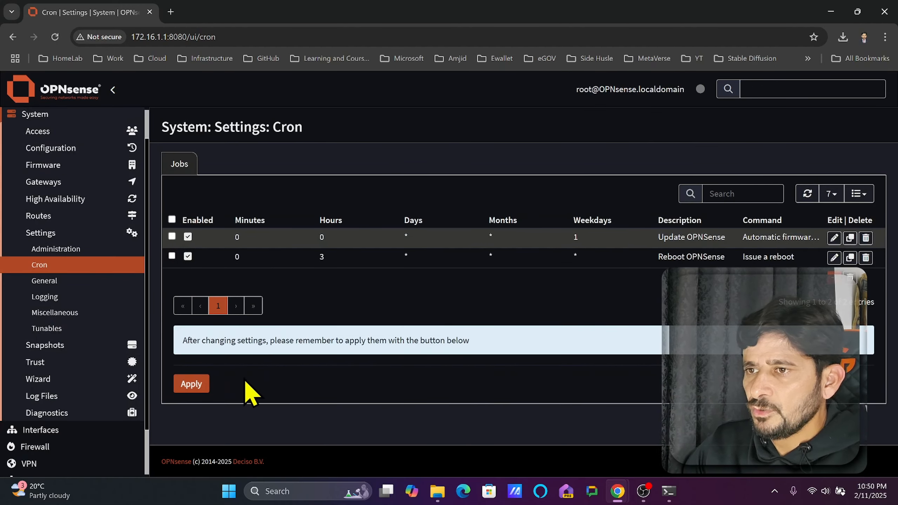
{"action": "left_click", "coordinate": [202, 386]}
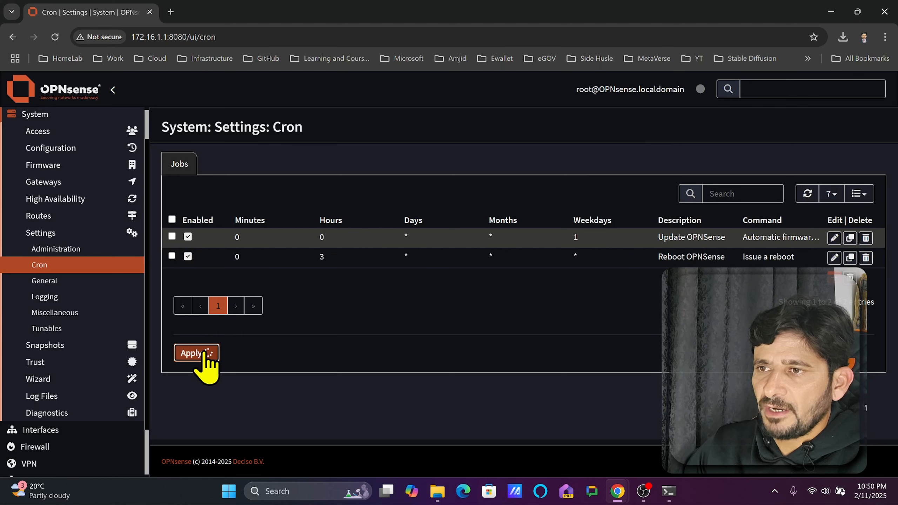
Set the domain to syncbricks.com in the general system settings
{"action": "left_click", "coordinate": [80, 283]}
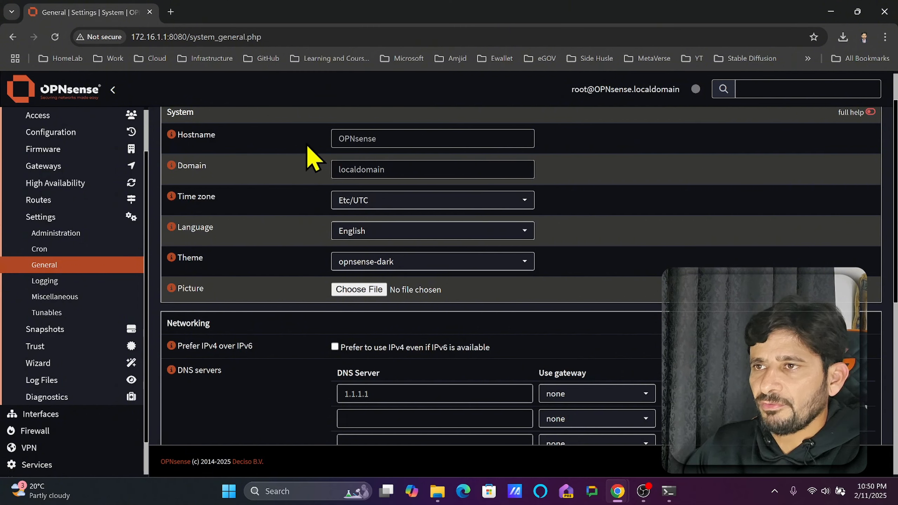
{"action": "left_click_drag", "start_coordinate": [417, 171], "coordinate": [210, 193]}
{"action": "type", "text": "syncbricks.com"}
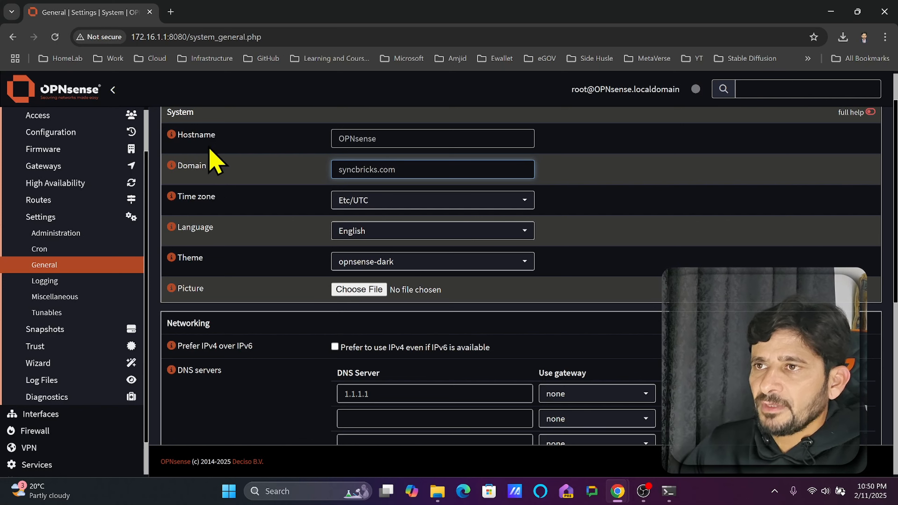
{"action": "left_click_drag", "start_coordinate": [387, 136], "coordinate": [301, 151]}
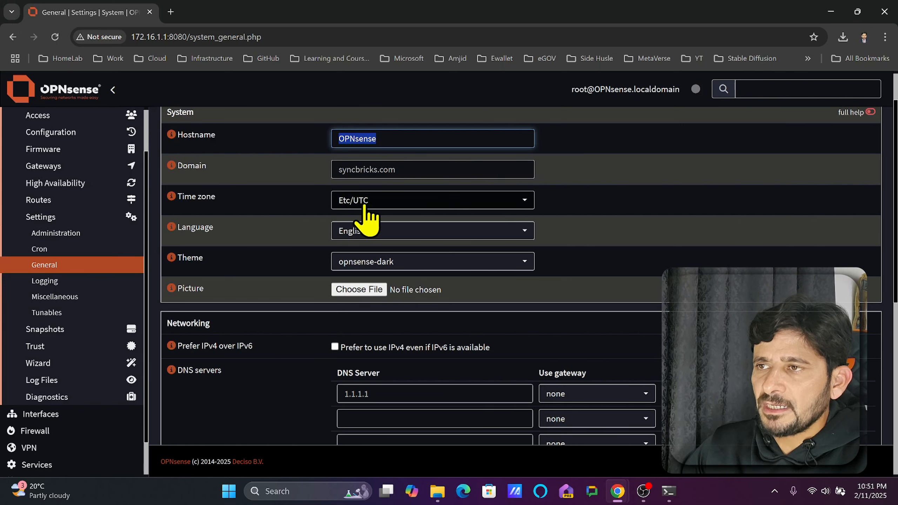
Set the time zone to Asia/Muscat and save the general settings
{"action": "left_click", "coordinate": [386, 205]}
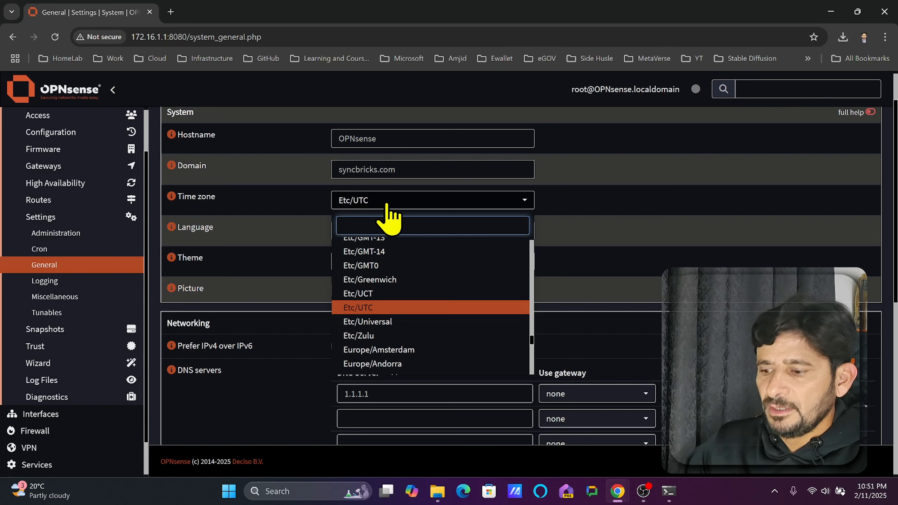
{"action": "type", "text": "asia"}
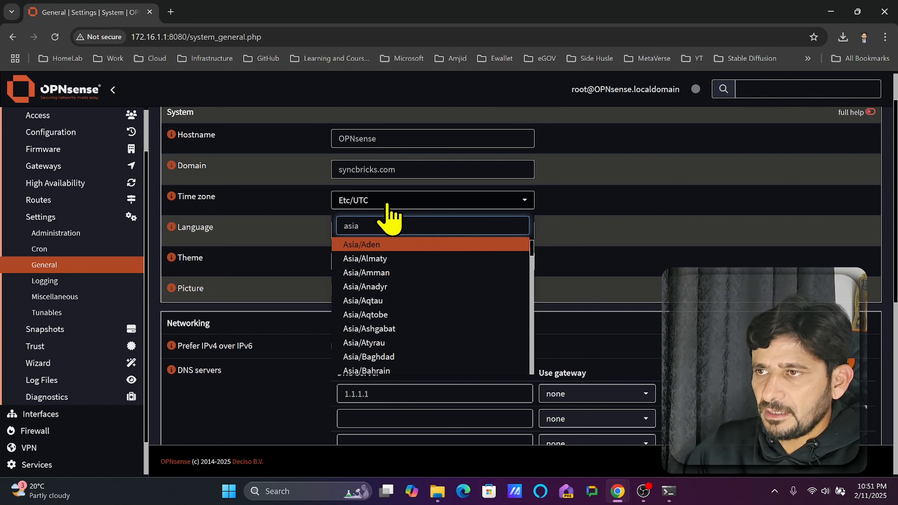
{"action": "type", "text": "/mus"}
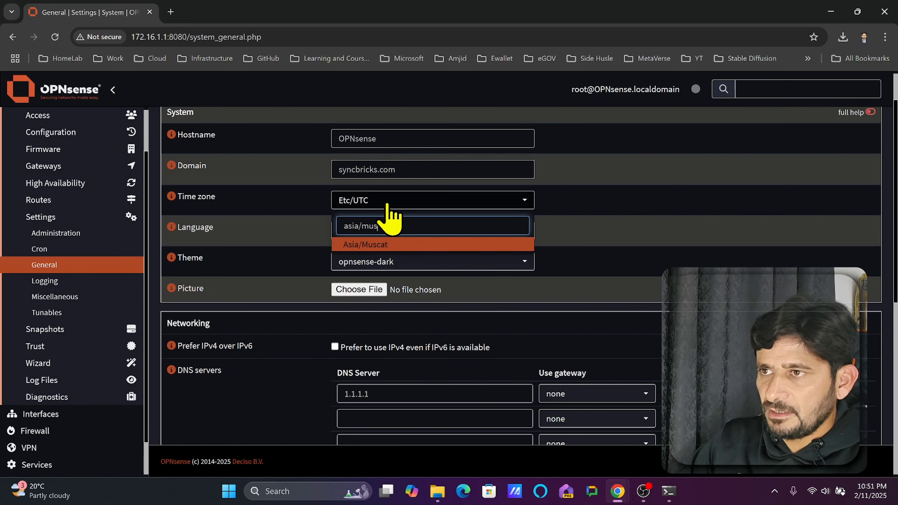
{"action": "key", "text": "Return"}
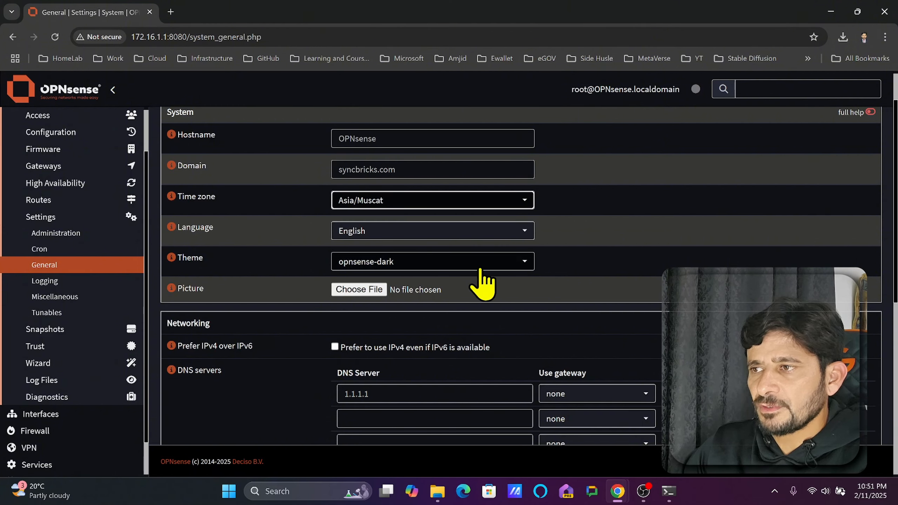
{"action": "scroll", "coordinate": [642, 364], "scroll_direction": "down", "scroll_amount": 8}
{"action": "left_click", "coordinate": [356, 421]}
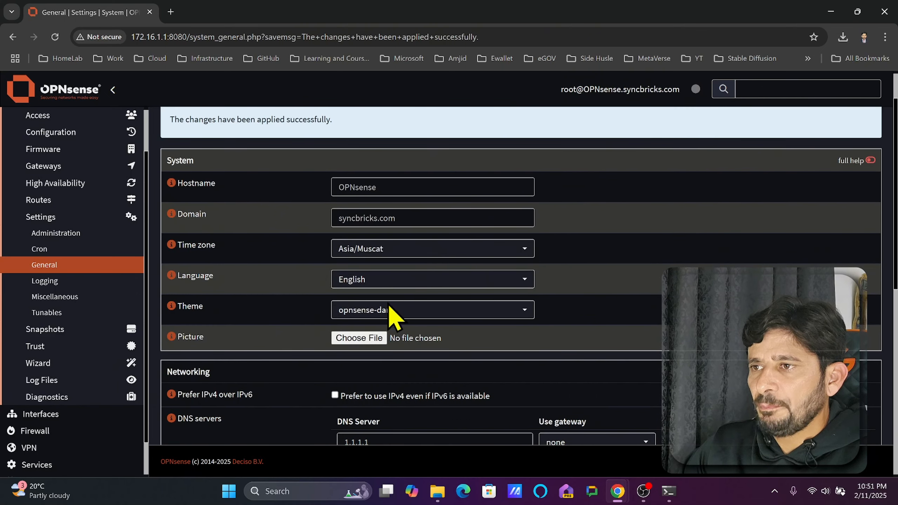
Browse the syncbricks logos folder for a system picture
{"action": "left_click", "coordinate": [338, 338]}
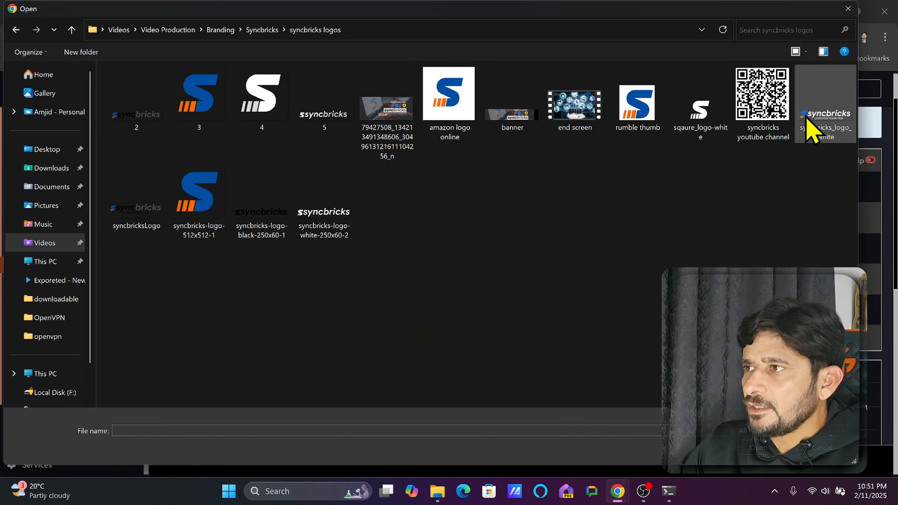
{"action": "key", "text": "Escape"}
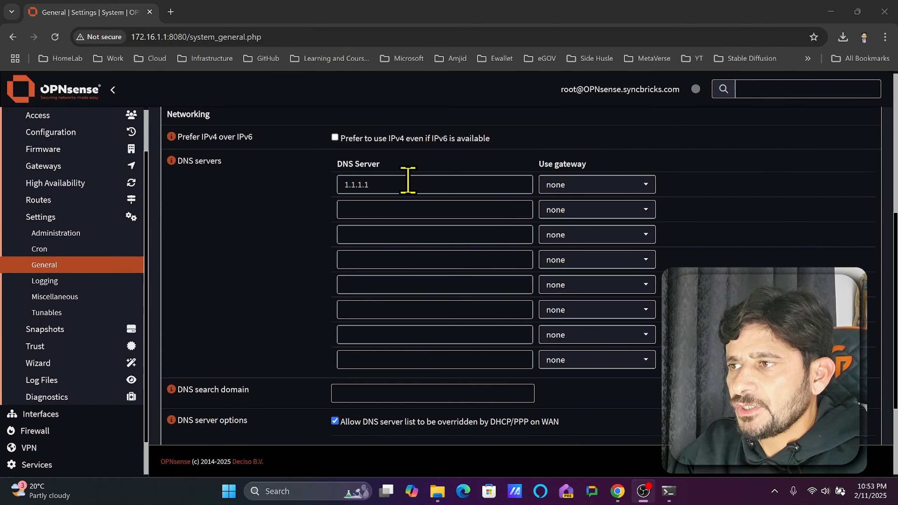
Prefer IPv4 over IPv6, assign the WAN_GW_2 gateway to DNS server 1.1.1.1, and check the other general settings
{"action": "double_click", "coordinate": [387, 181]}
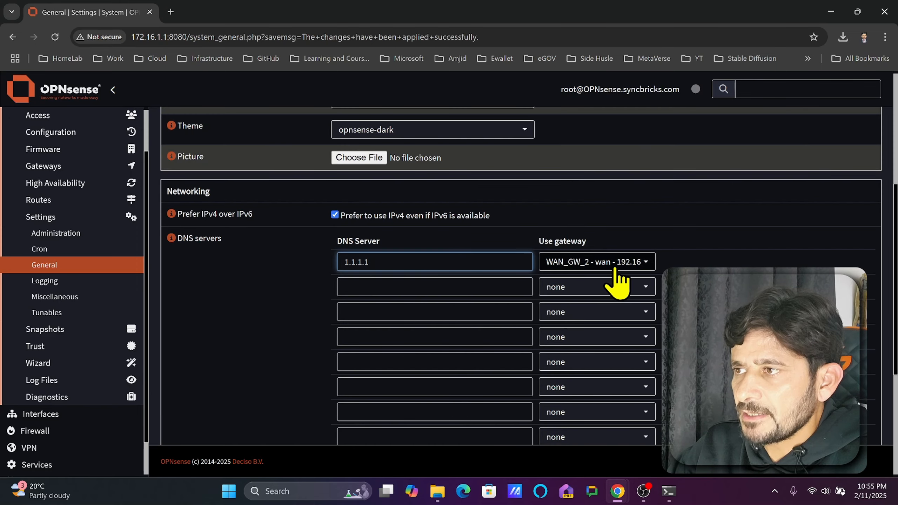
{"action": "scroll", "coordinate": [632, 301], "scroll_direction": "down", "scroll_amount": 5}
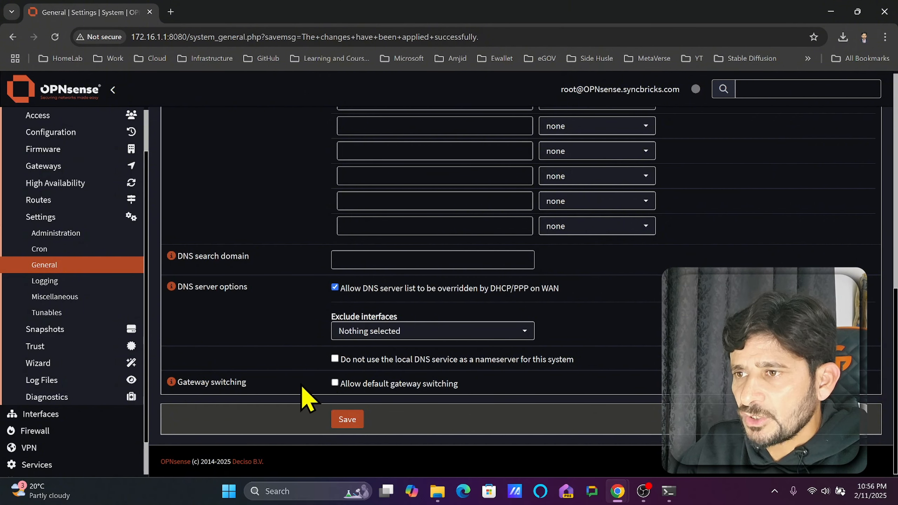
{"action": "scroll", "coordinate": [389, 403], "scroll_direction": "up", "scroll_amount": 4}
{"action": "scroll", "coordinate": [398, 411], "scroll_direction": "up", "scroll_amount": 5}
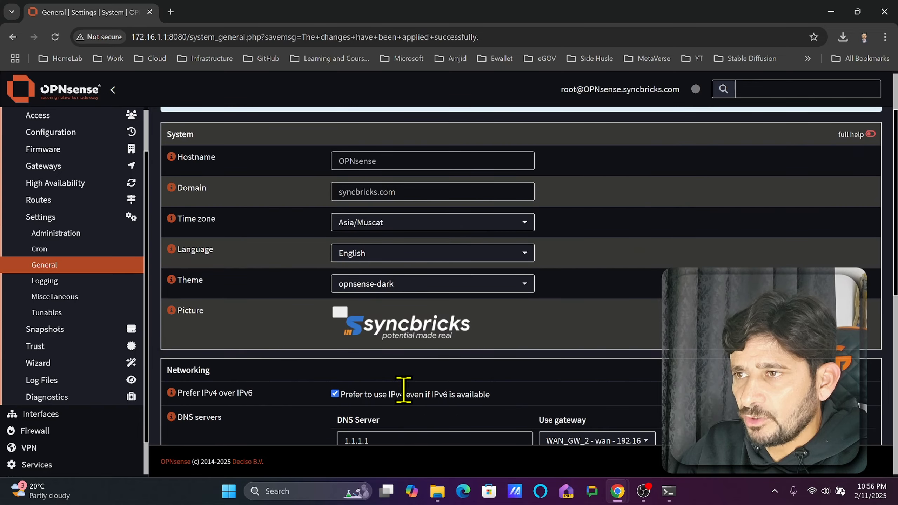
Open the system logging settings and examine the local logging options, including the maximum preserved files
{"action": "scroll", "coordinate": [407, 407], "scroll_direction": "down", "scroll_amount": 10}
{"action": "left_click", "coordinate": [132, 267]}
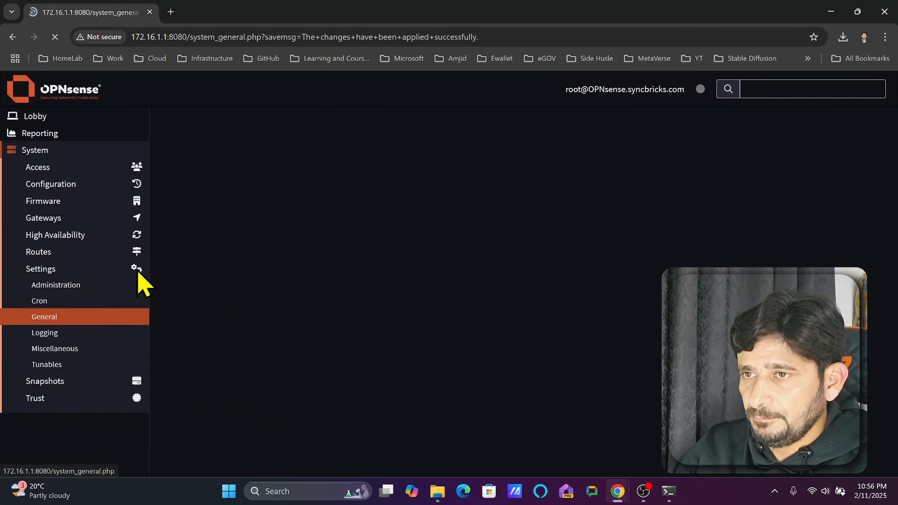
{"action": "left_click", "coordinate": [75, 282]}
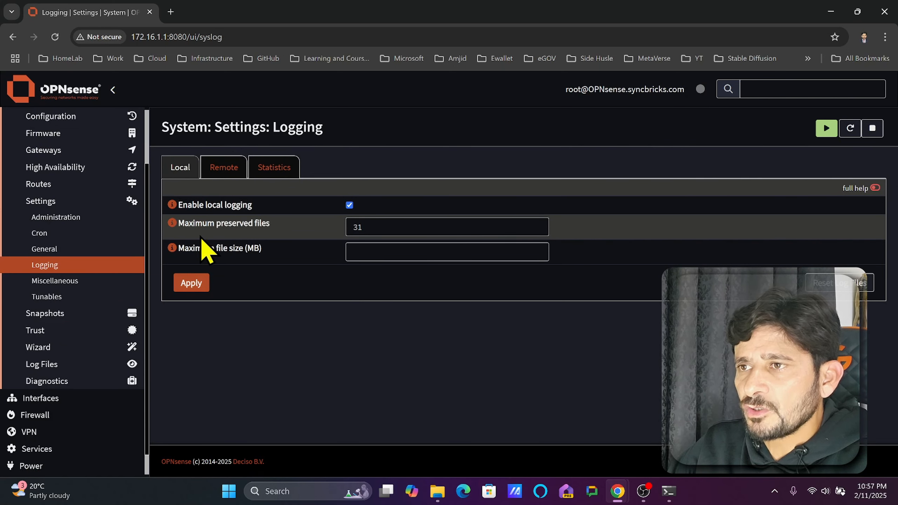
{"action": "double_click", "coordinate": [393, 232]}
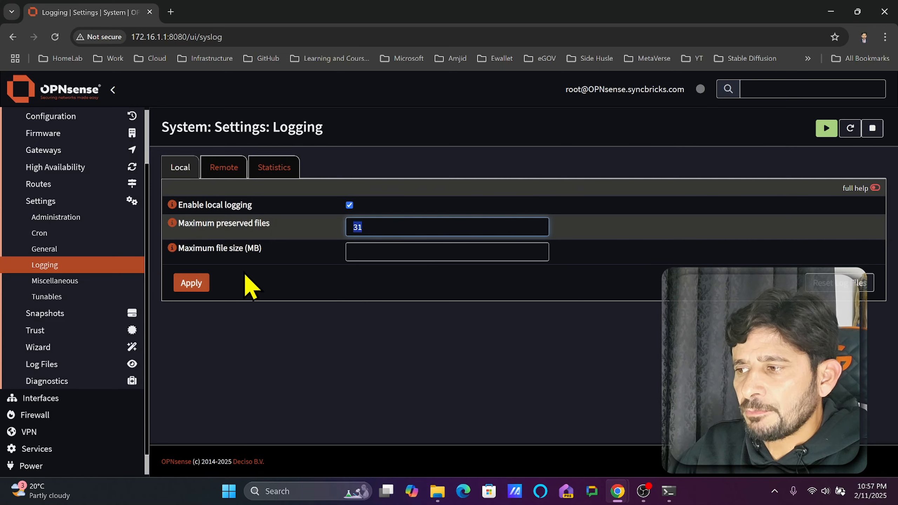
{"action": "key", "text": "alt+Tab"}
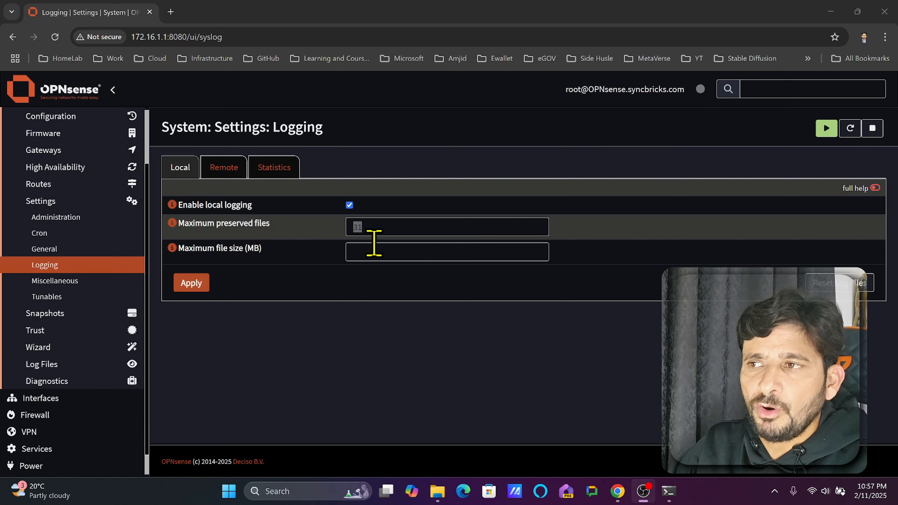
{"action": "left_click", "coordinate": [383, 227]}
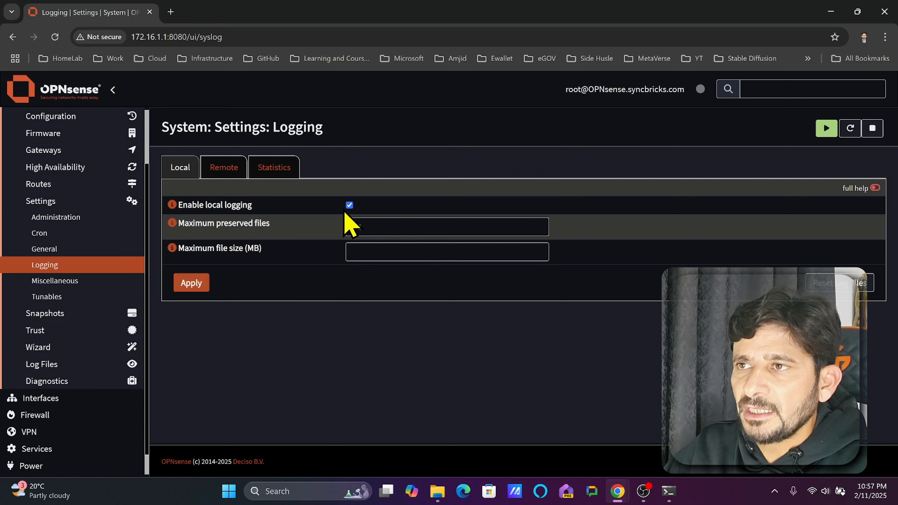
Start a new remote logging destination using the UDP(4) transport and select all applications for it
{"action": "left_click", "coordinate": [216, 169]}
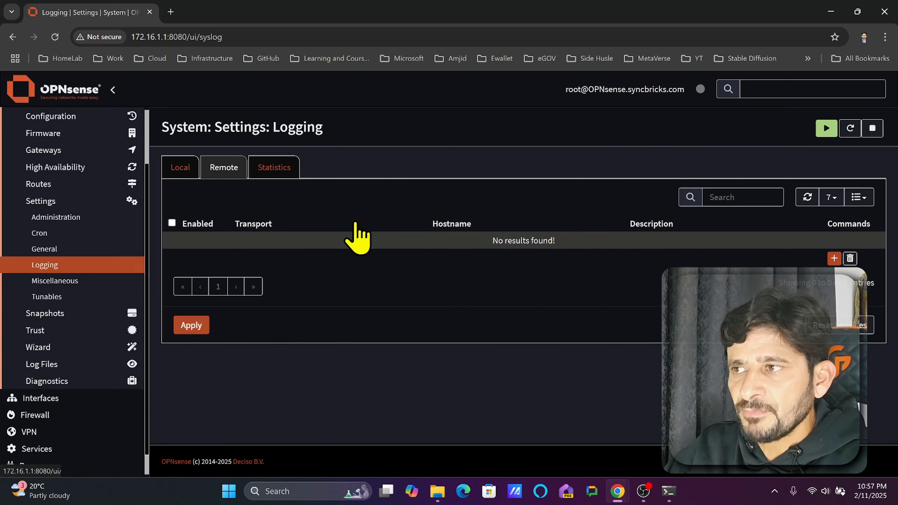
{"action": "left_click", "coordinate": [833, 259]}
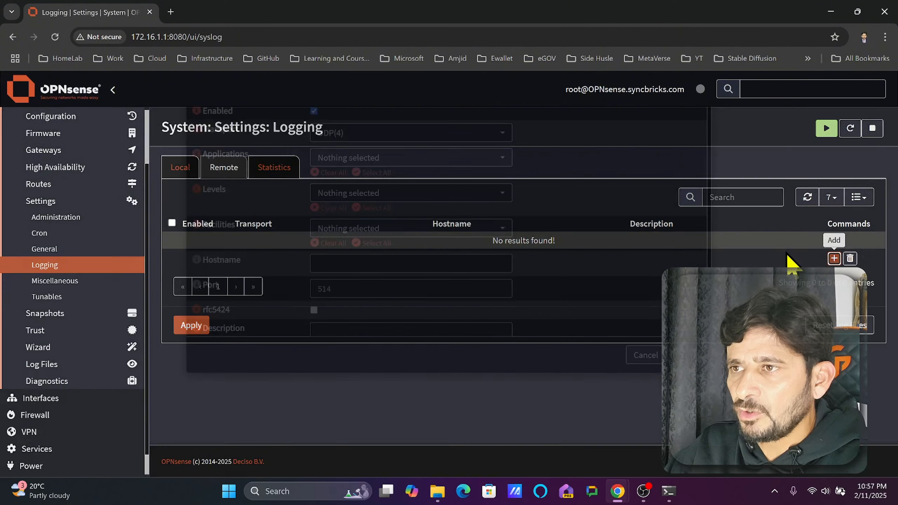
{"action": "left_click", "coordinate": [341, 201]}
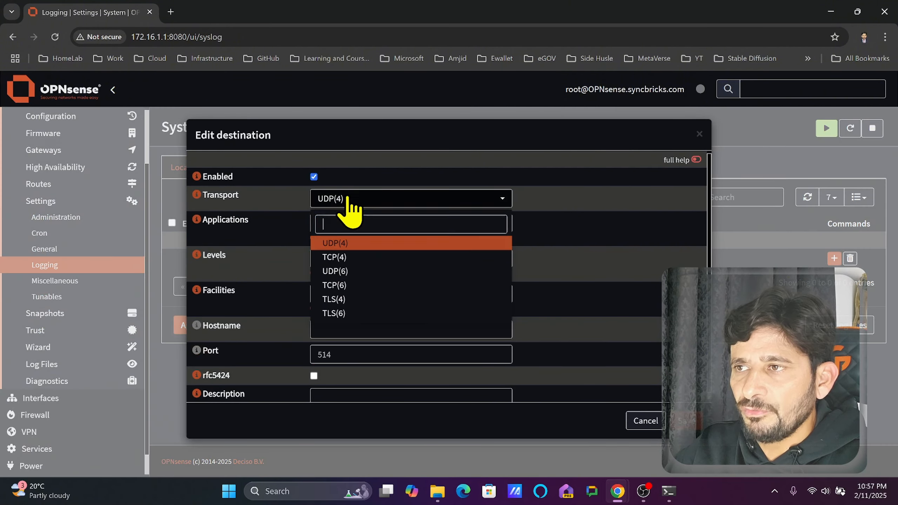
{"action": "left_click", "coordinate": [375, 240]}
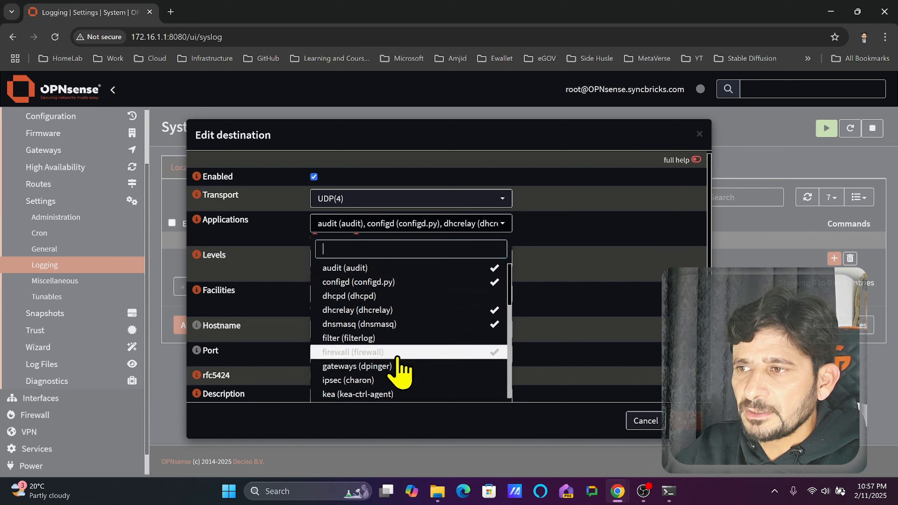
{"action": "left_click", "coordinate": [403, 366]}
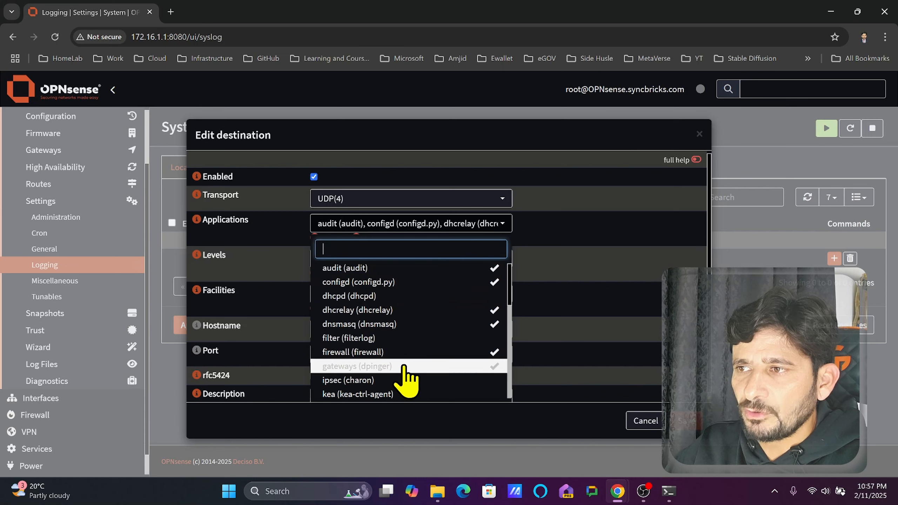
{"action": "left_click", "coordinate": [410, 380]}
{"action": "left_click", "coordinate": [375, 238]}
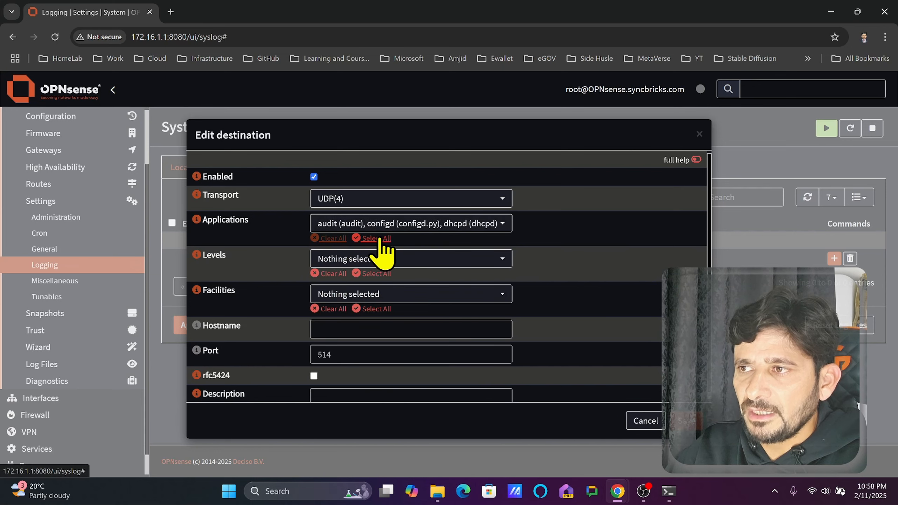
Include all levels and facilities, enter hostname 10.11.12.101 with port 514, and discard the remote destination
{"action": "left_click", "coordinate": [382, 274]}
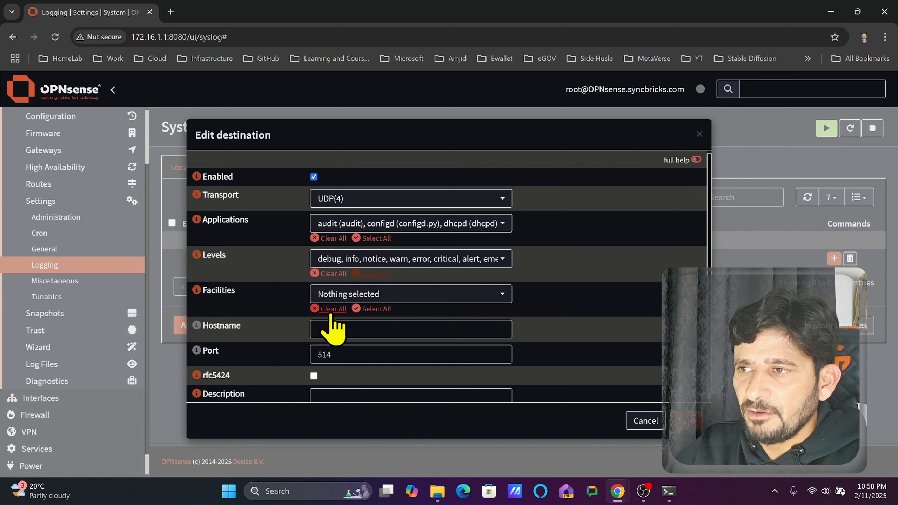
{"action": "left_click", "coordinate": [376, 309]}
{"action": "left_click", "coordinate": [385, 332]}
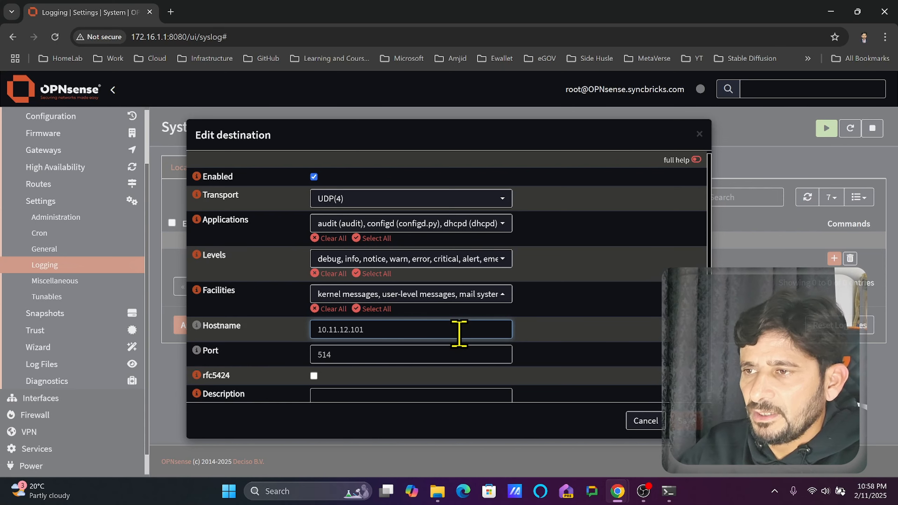
{"action": "left_click", "coordinate": [358, 352]}
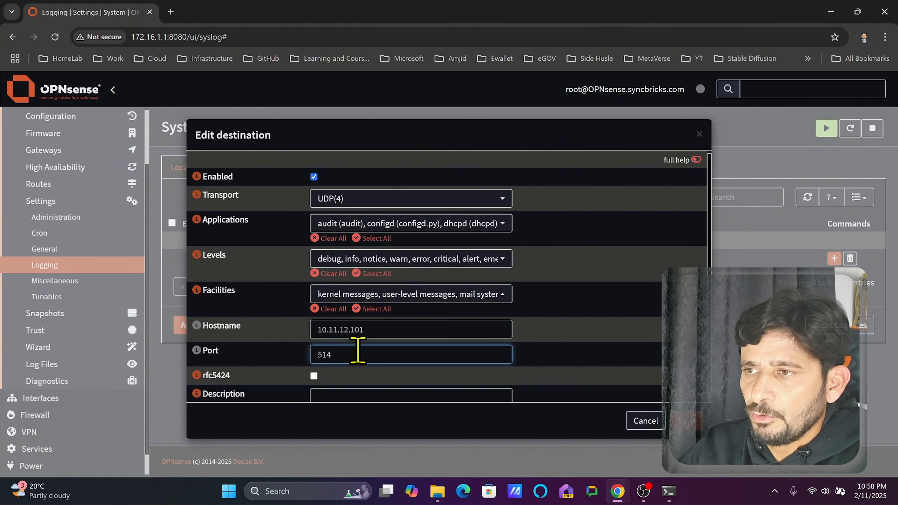
{"action": "scroll", "coordinate": [383, 350], "scroll_direction": "down", "scroll_amount": 1}
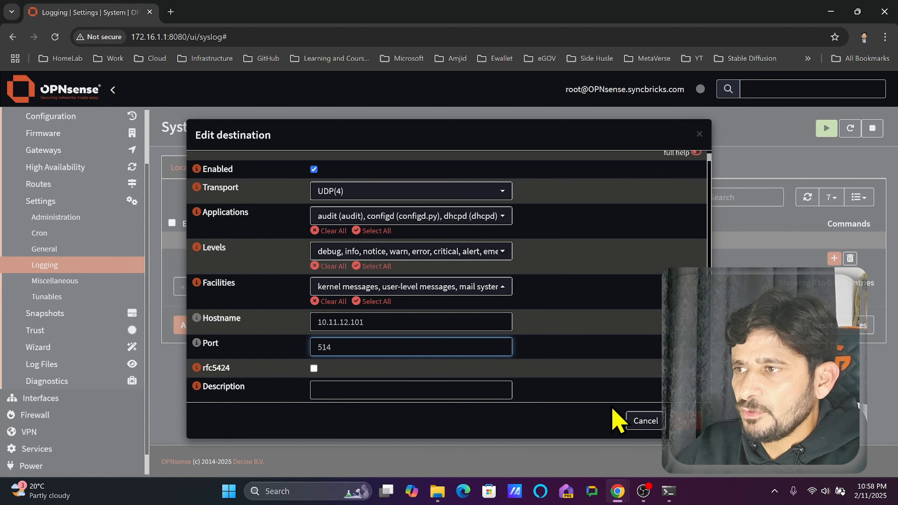
{"action": "left_click", "coordinate": [642, 423]}
Review the logging statistics, the miscellaneous system settings and the list of system tunables
{"action": "left_click", "coordinate": [274, 170]}
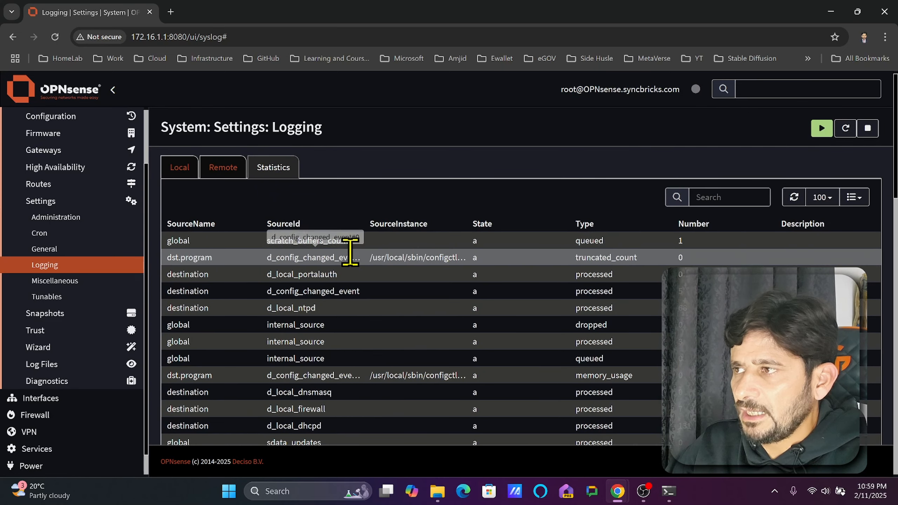
{"action": "left_click", "coordinate": [73, 281]}
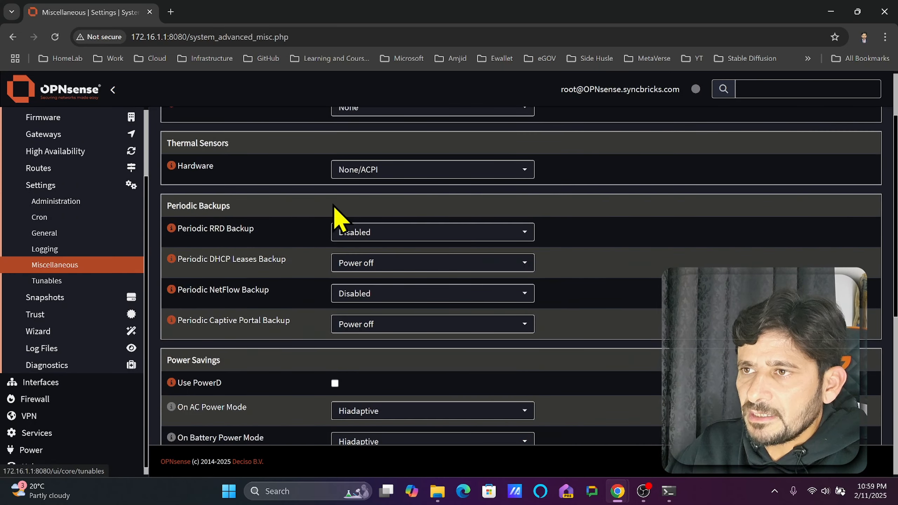
{"action": "scroll", "coordinate": [336, 197], "scroll_direction": "up", "scroll_amount": 2}
{"action": "scroll", "coordinate": [230, 216], "scroll_direction": "down", "scroll_amount": 7}
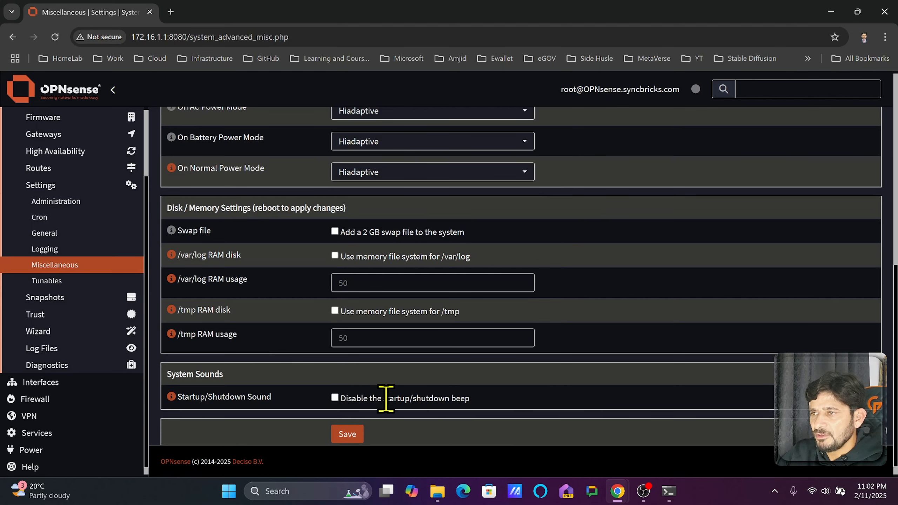
{"action": "scroll", "coordinate": [371, 321], "scroll_direction": "up", "scroll_amount": 10}
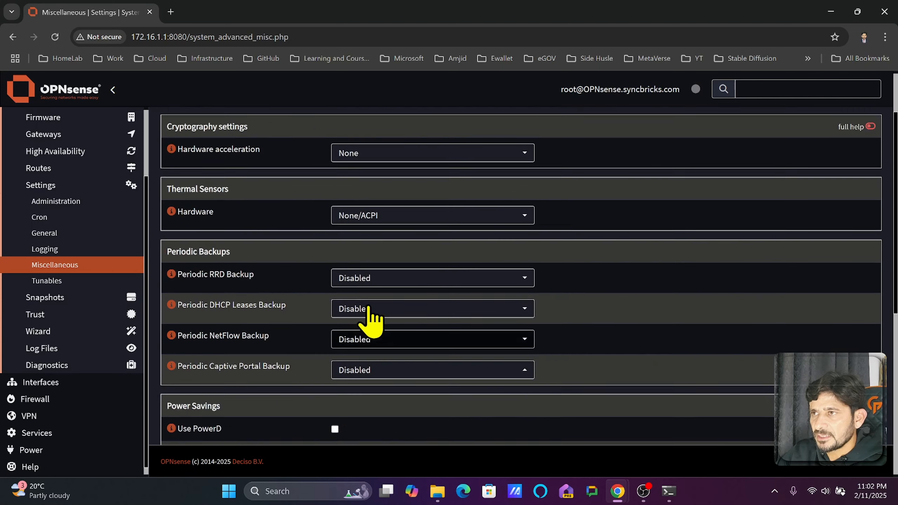
{"action": "left_click", "coordinate": [76, 283]}
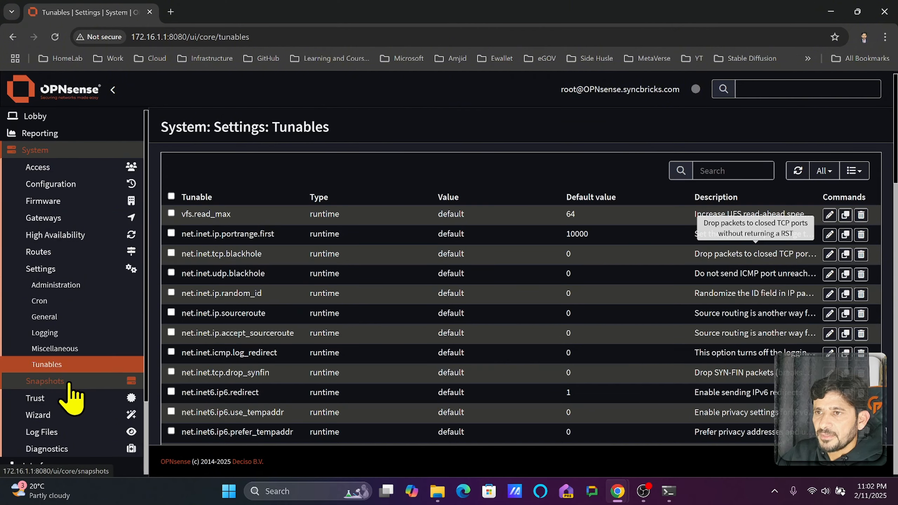
Create a new system snapshot, keeping the suggested timestamp name, and save it
{"action": "left_click", "coordinate": [67, 381]}
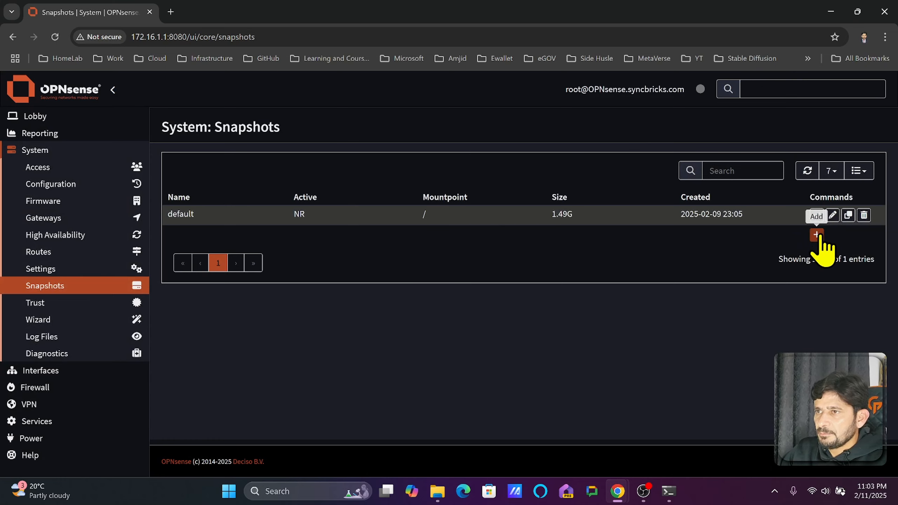
{"action": "left_click", "coordinate": [817, 236]}
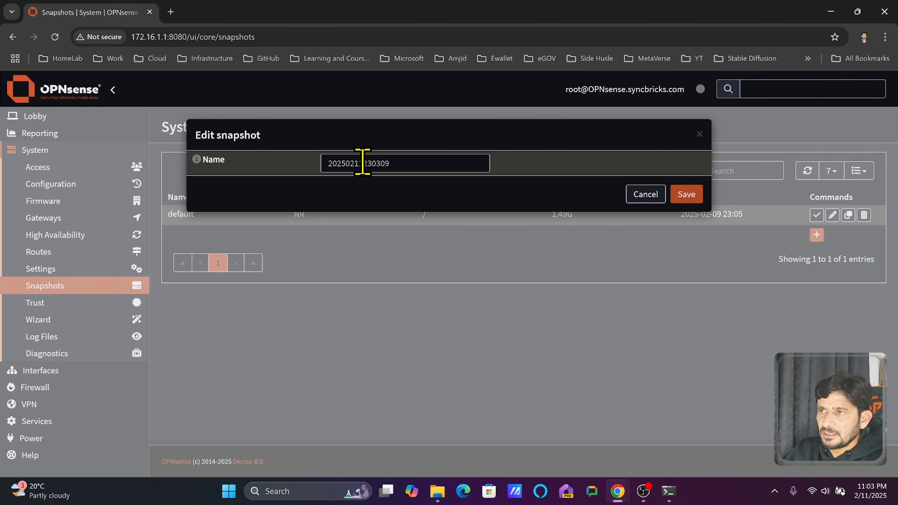
{"action": "left_click", "coordinate": [682, 195]}
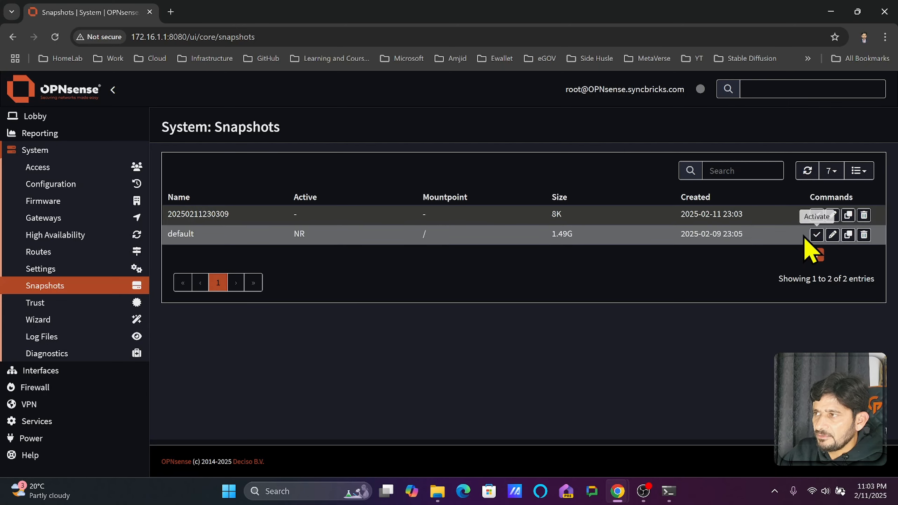
Review the trust pages: certificate authorities, certificates, revocation lists and the general trust settings
{"action": "left_click", "coordinate": [76, 305]}
{"action": "left_click", "coordinate": [71, 318]}
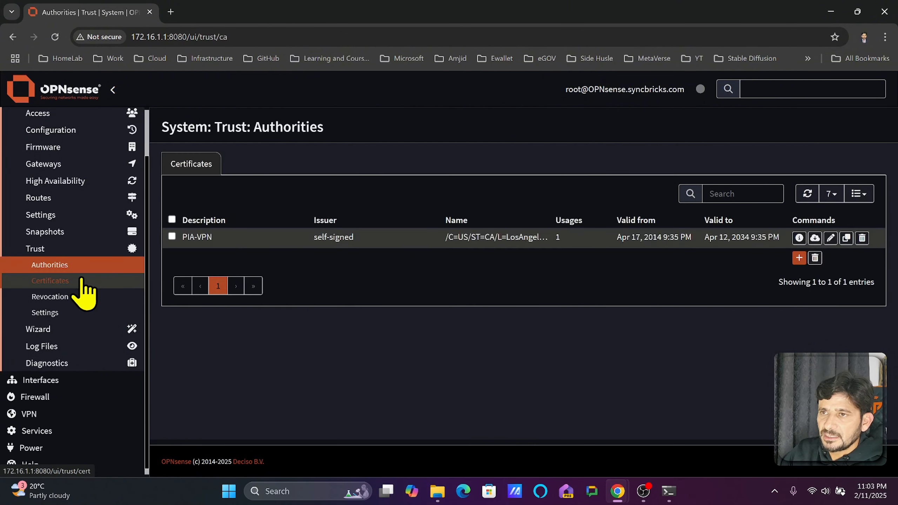
{"action": "left_click", "coordinate": [82, 280]}
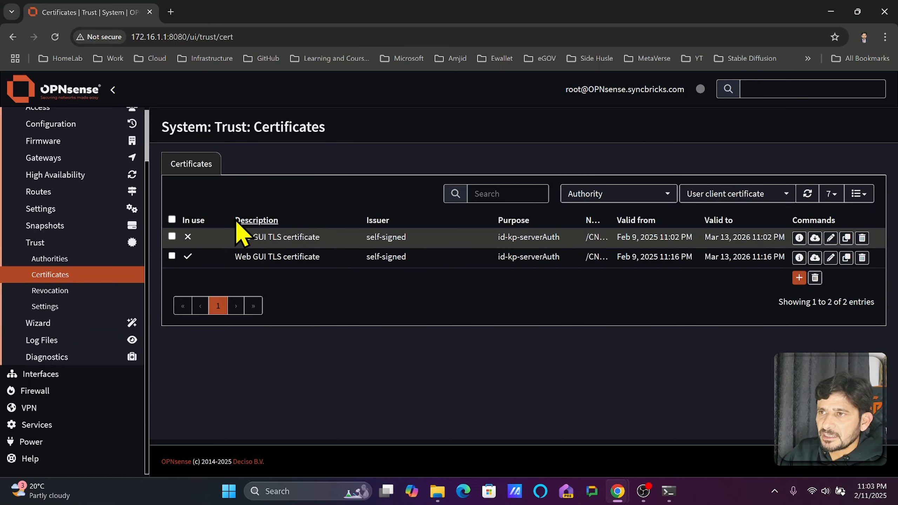
{"action": "left_click", "coordinate": [60, 291]}
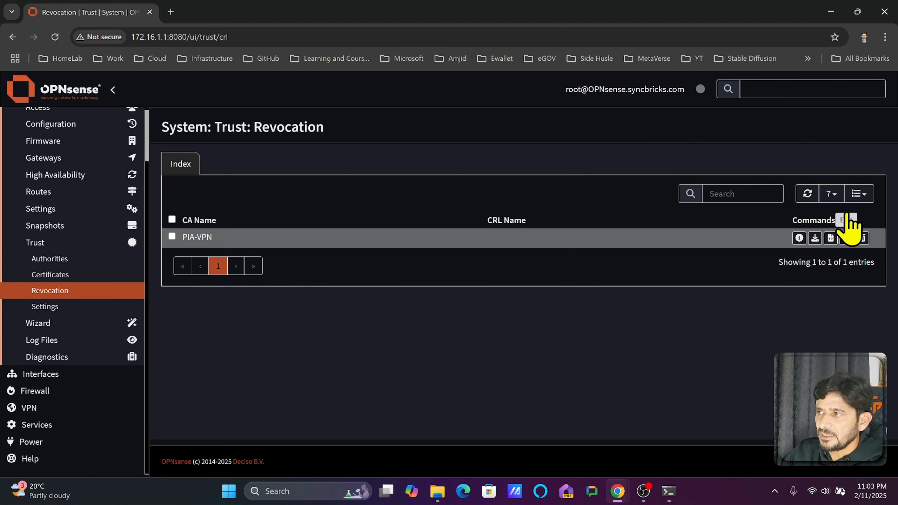
{"action": "left_click", "coordinate": [60, 306]}
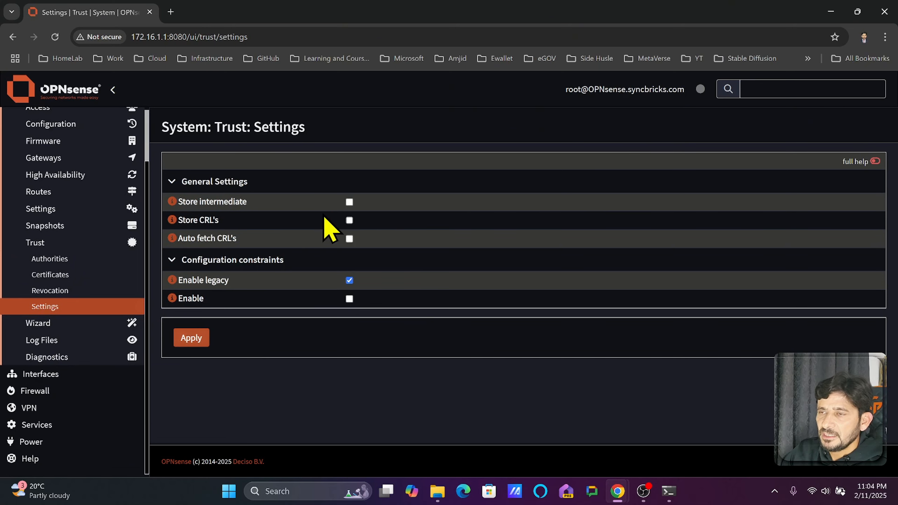
View the start page of the general setup wizard for the initial system configuration
{"action": "left_click", "coordinate": [88, 323]}
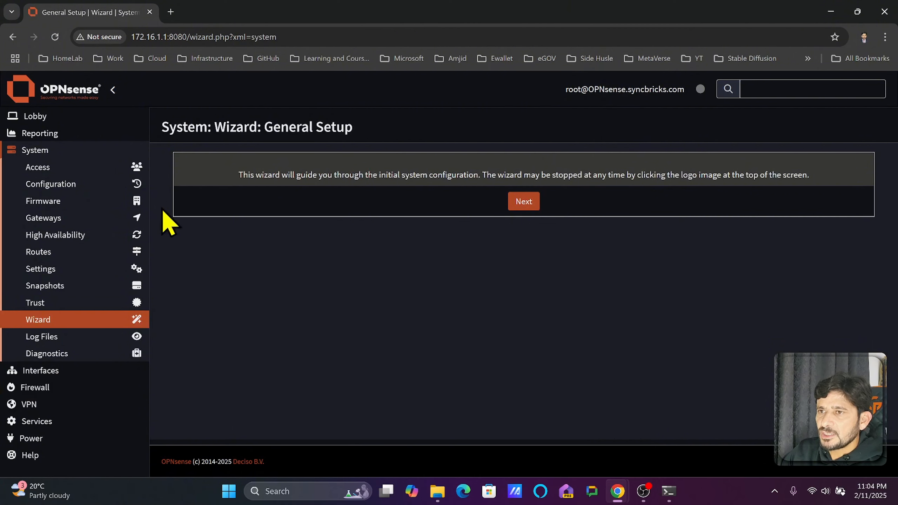
{"action": "left_click", "coordinate": [89, 152]}
{"action": "left_click", "coordinate": [89, 154]}
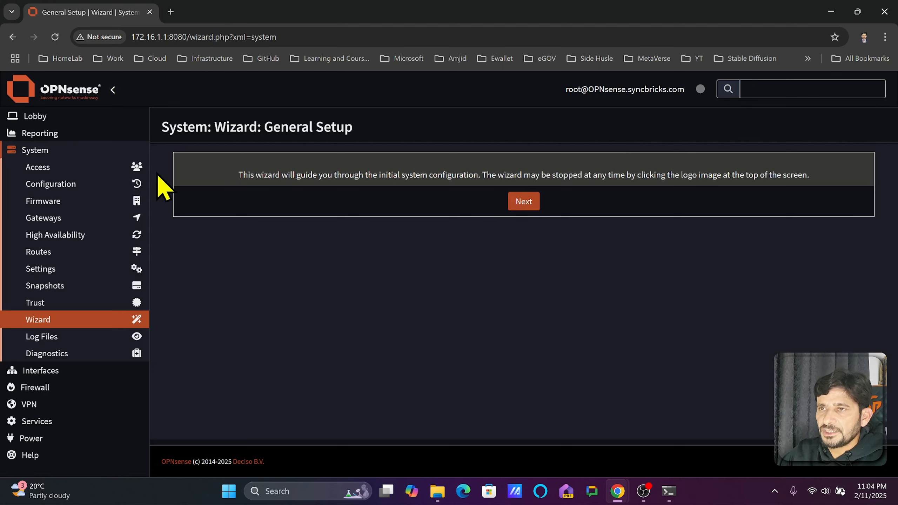
Examine the system log files for audit, backend, boot and web GUI events
{"action": "left_click", "coordinate": [98, 340]}
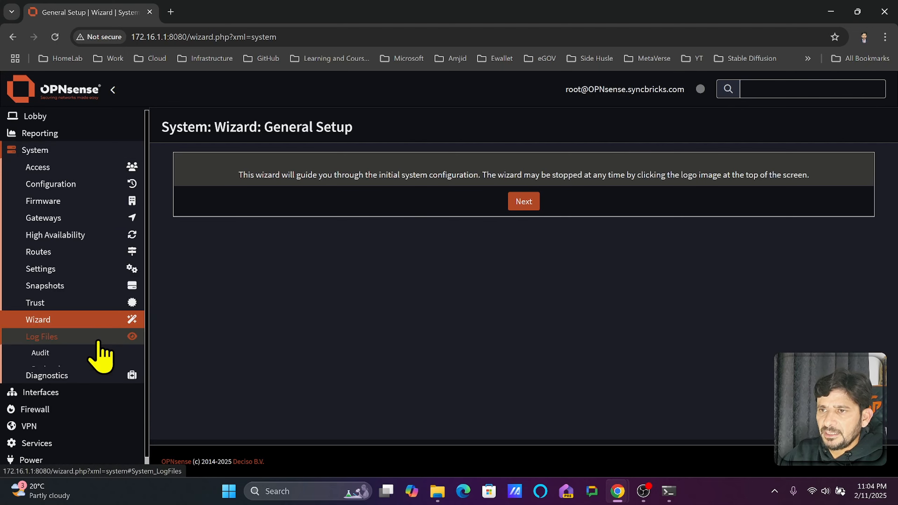
{"action": "left_click", "coordinate": [87, 352]}
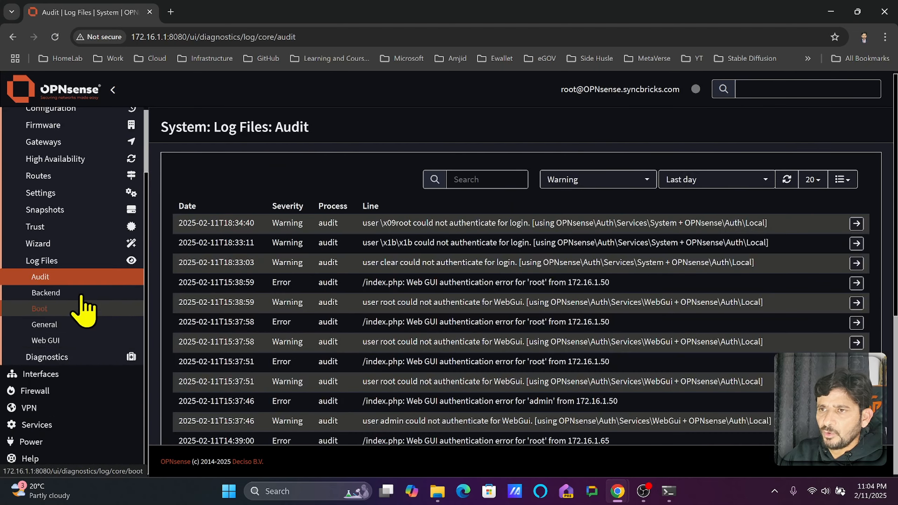
{"action": "left_click", "coordinate": [82, 294]}
{"action": "left_click", "coordinate": [74, 310]}
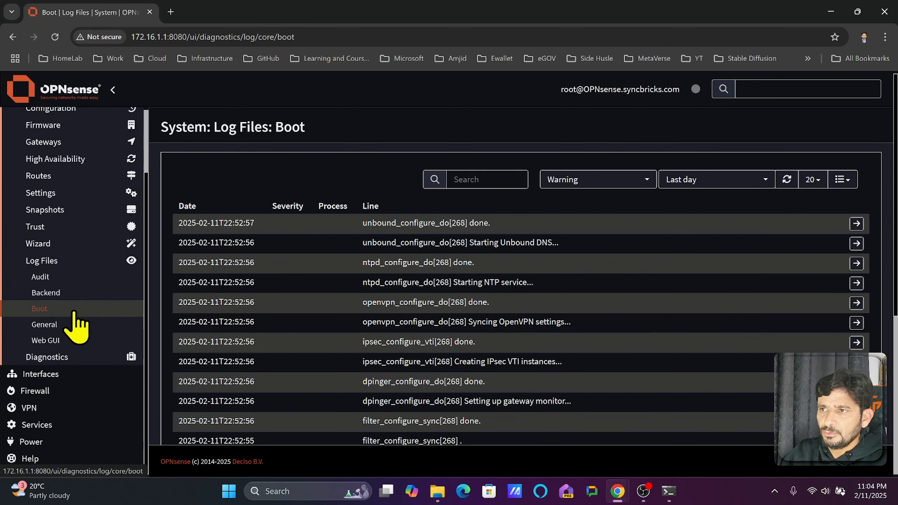
{"action": "left_click", "coordinate": [77, 340]}
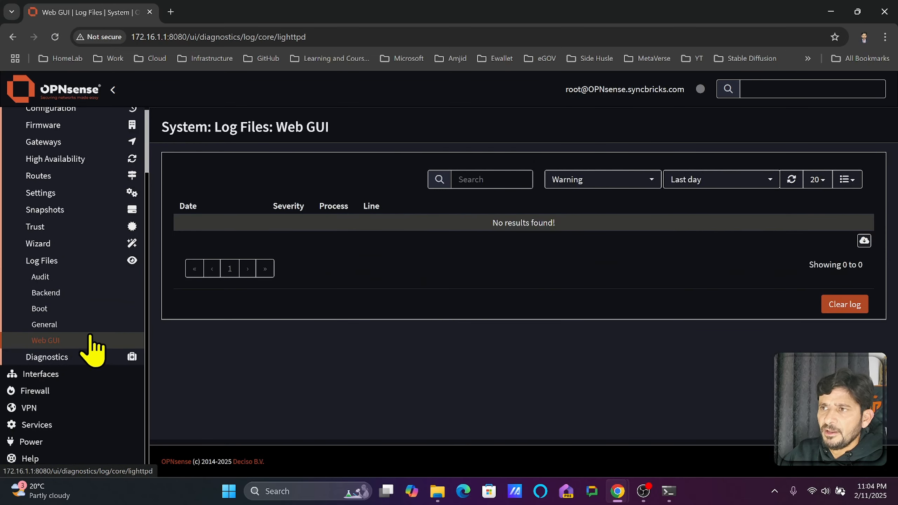
Check the system diagnostics for process activity and the list of running services
{"action": "left_click", "coordinate": [94, 357]}
{"action": "left_click", "coordinate": [94, 369]}
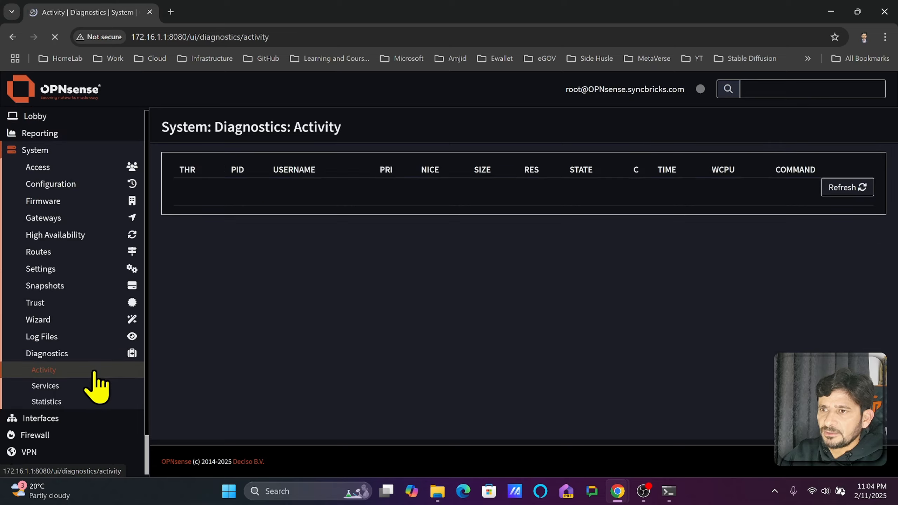
{"action": "left_click", "coordinate": [73, 343]}
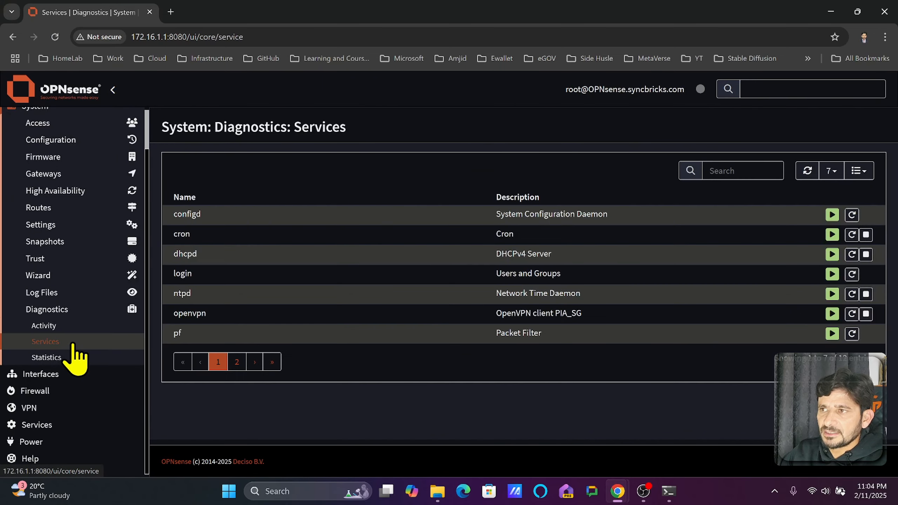